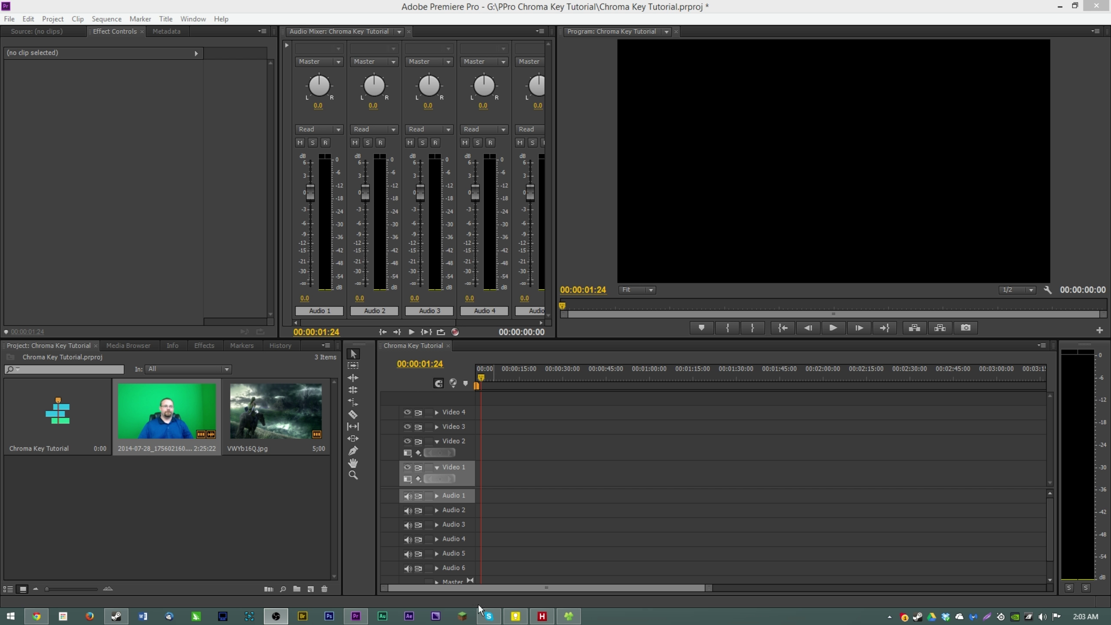
# - Open the PPro Chroma Key Tutorial folder and play the green-screen webcam mp4 in VLC
pyautogui.click(566, 617)
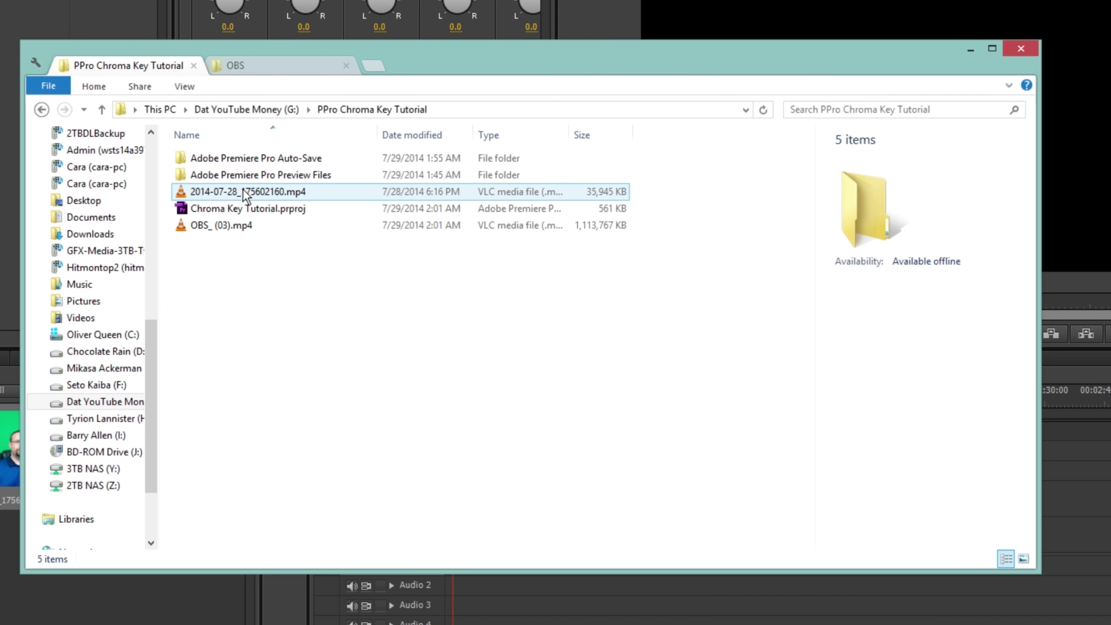
pyautogui.doubleClick(245, 192)
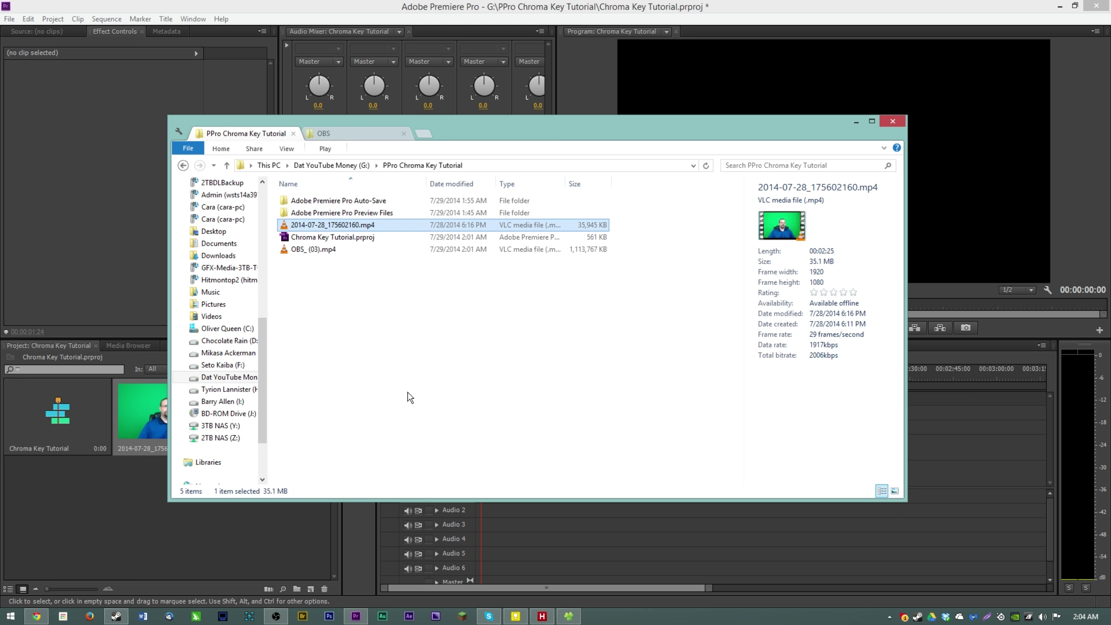
# - Restore Premiere to full screen and place the webcam clip at the start of the Chroma Key Tutorial sequence
pyautogui.doubleClick(554, 6)
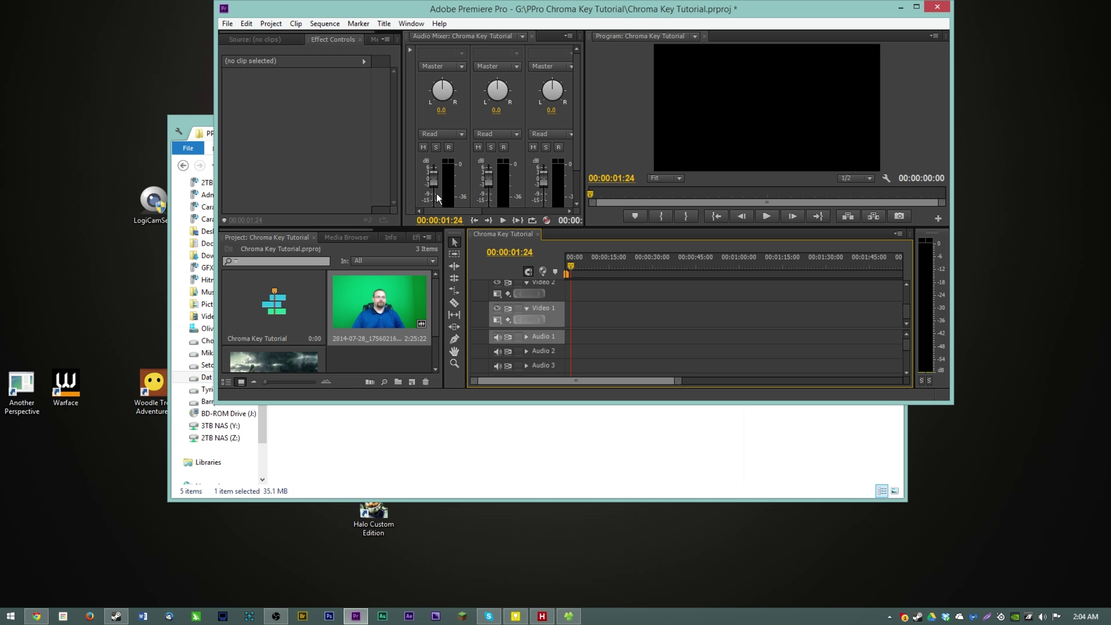
pyautogui.doubleClick(608, 13)
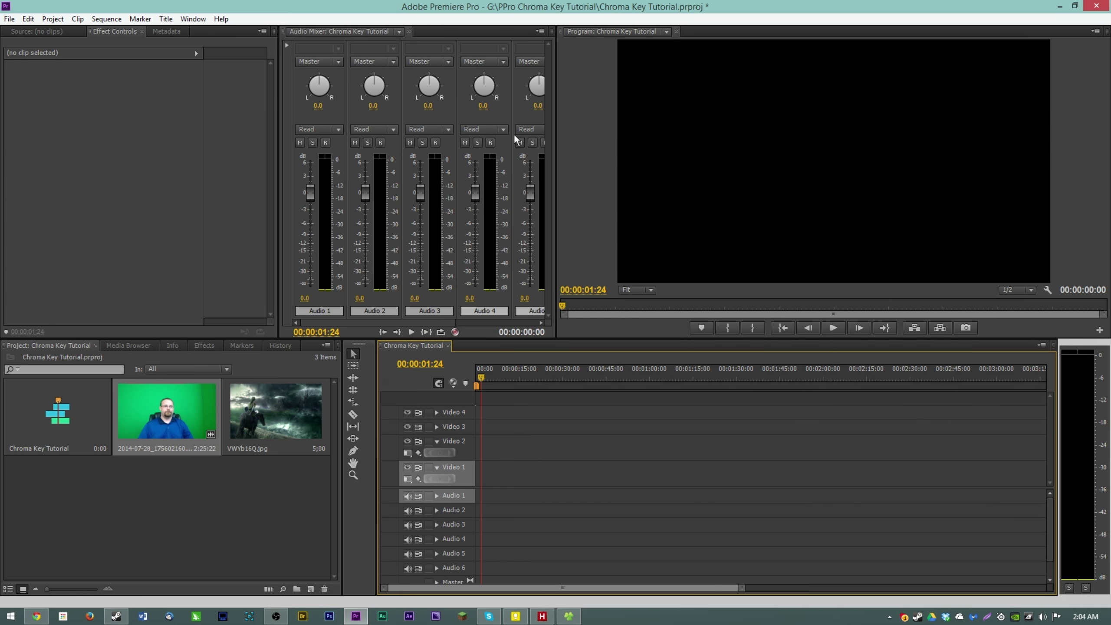
pyautogui.moveTo(177, 431); pyautogui.dragTo(480, 471)
# - Scrub through the webcam clip, then delete it from the sequence and clear the selection
pyautogui.click(608, 386)
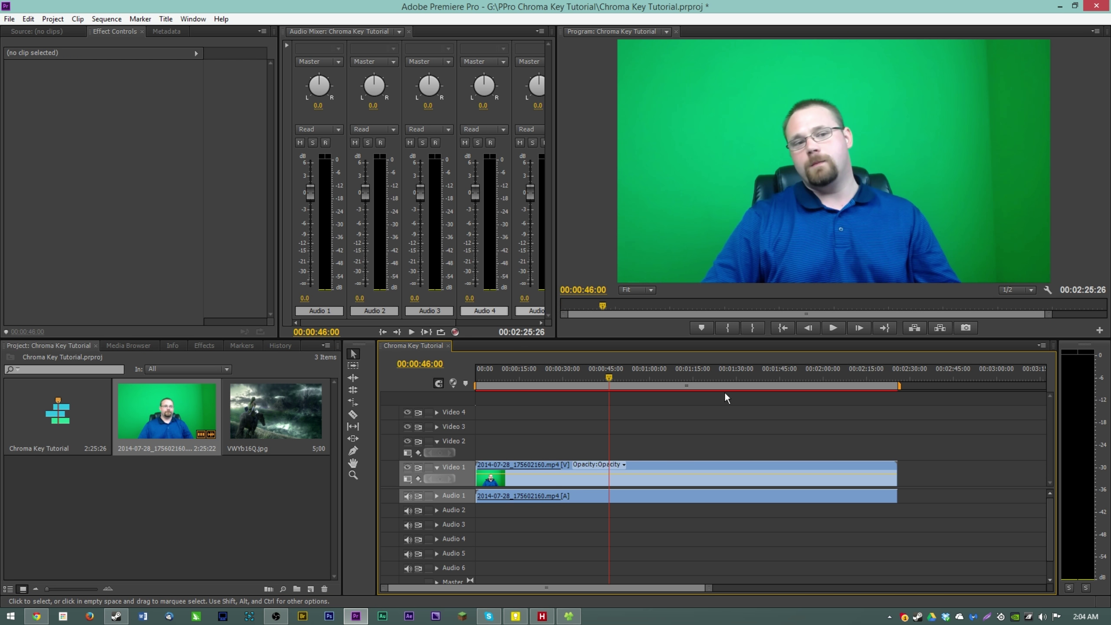
pyautogui.click(743, 379)
pyautogui.click(655, 477)
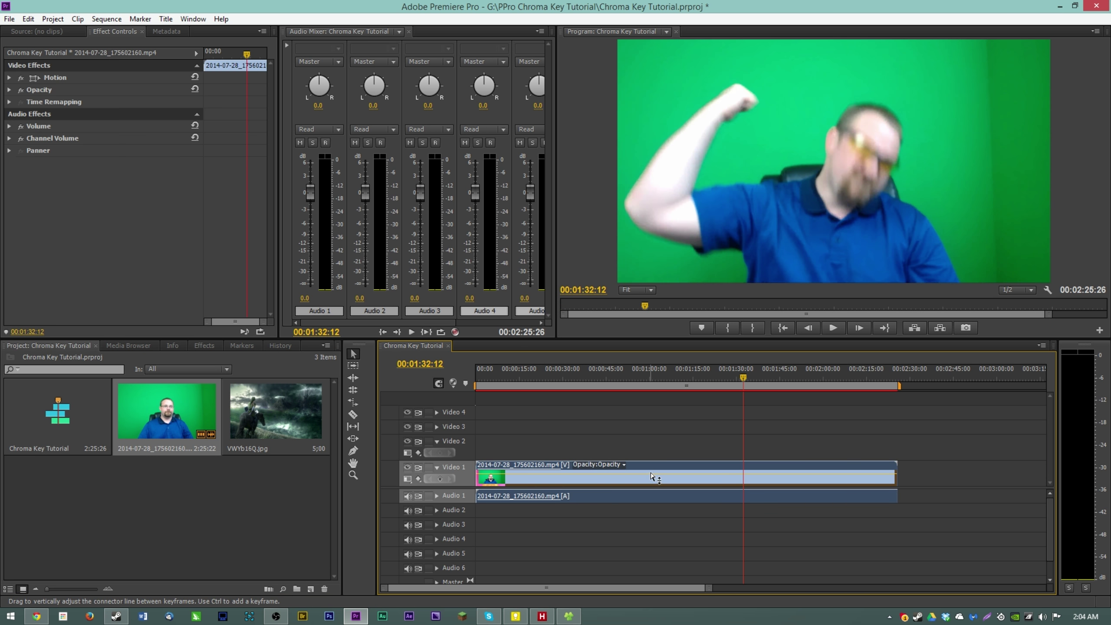
pyautogui.press('Delete')
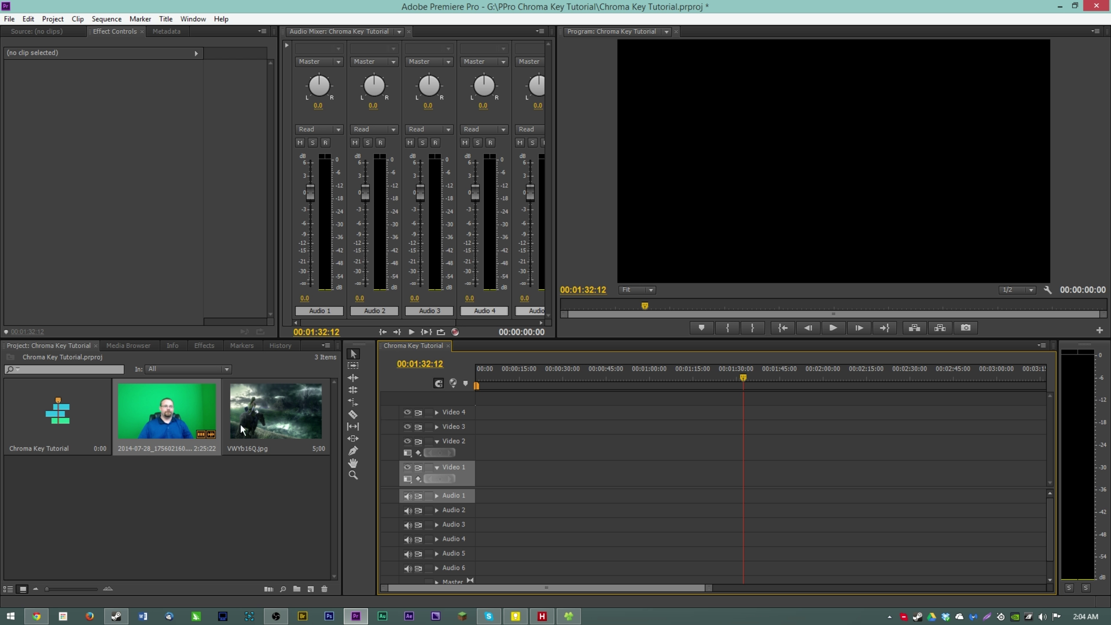
pyautogui.click(206, 538)
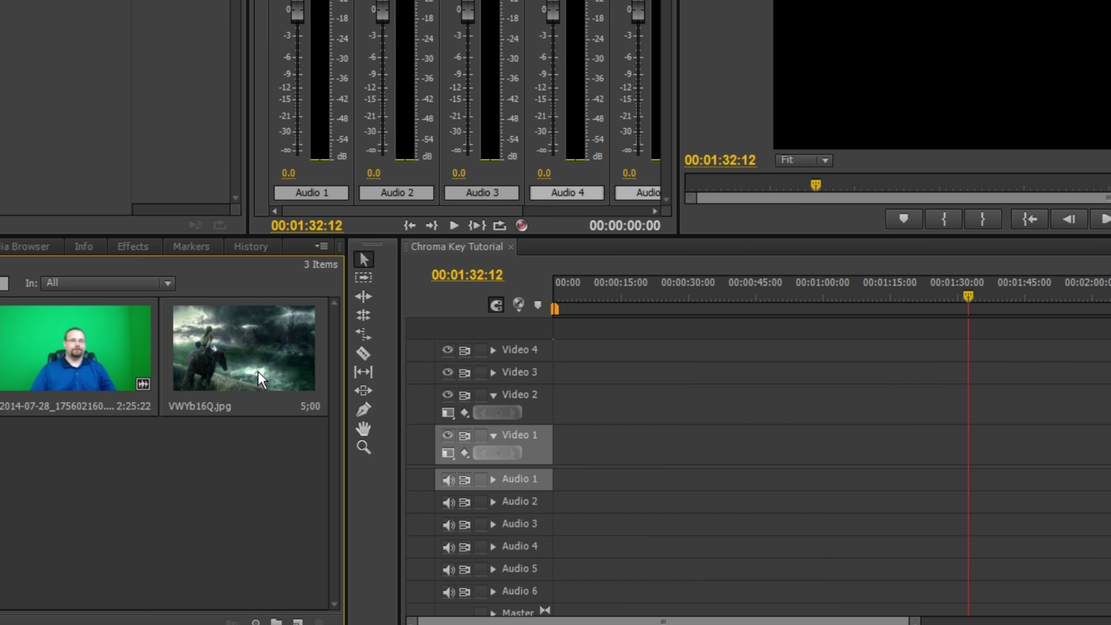
# - Place VWYb16Q.jpg on Video 1 and scale it up to fill the frame
pyautogui.moveTo(286, 423); pyautogui.dragTo(326, 386)
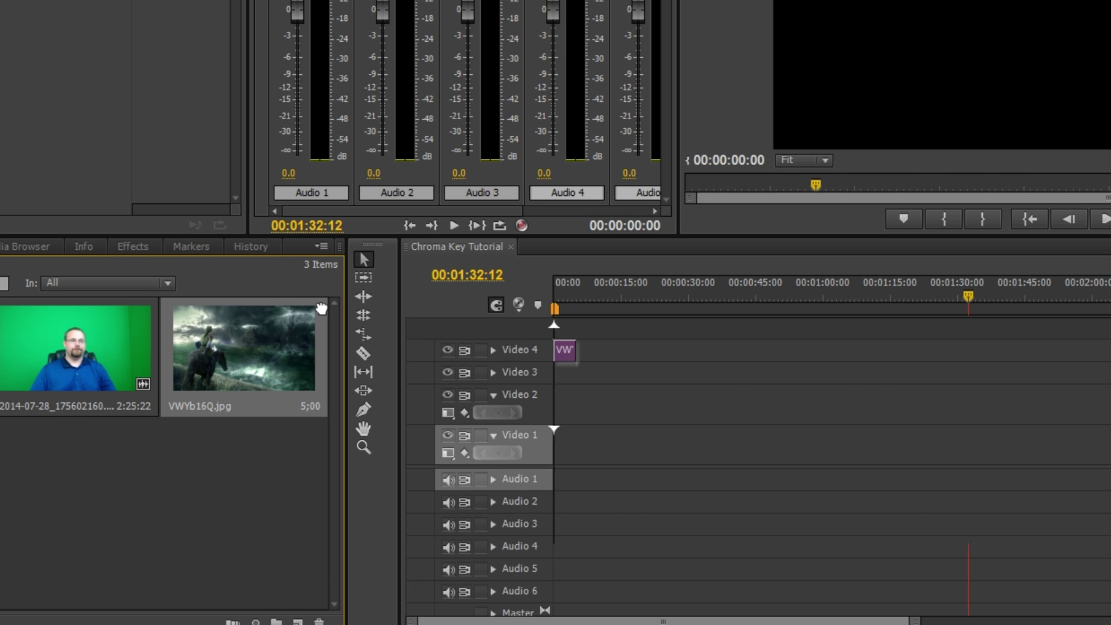
pyautogui.moveTo(321, 308); pyautogui.dragTo(677, 440)
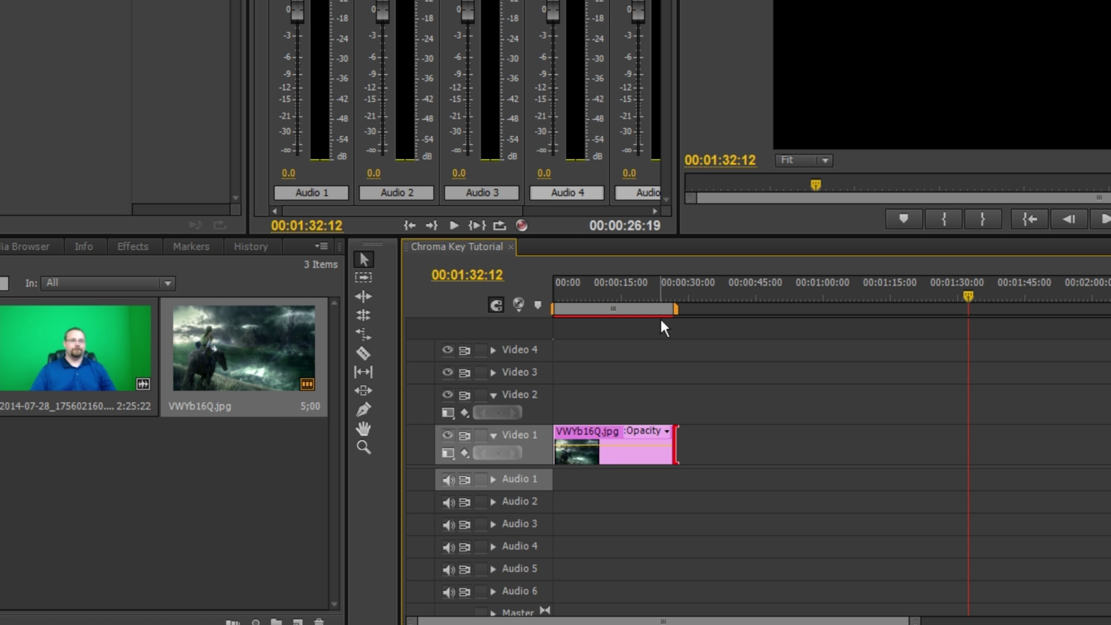
pyautogui.click(648, 296)
pyautogui.click(634, 438)
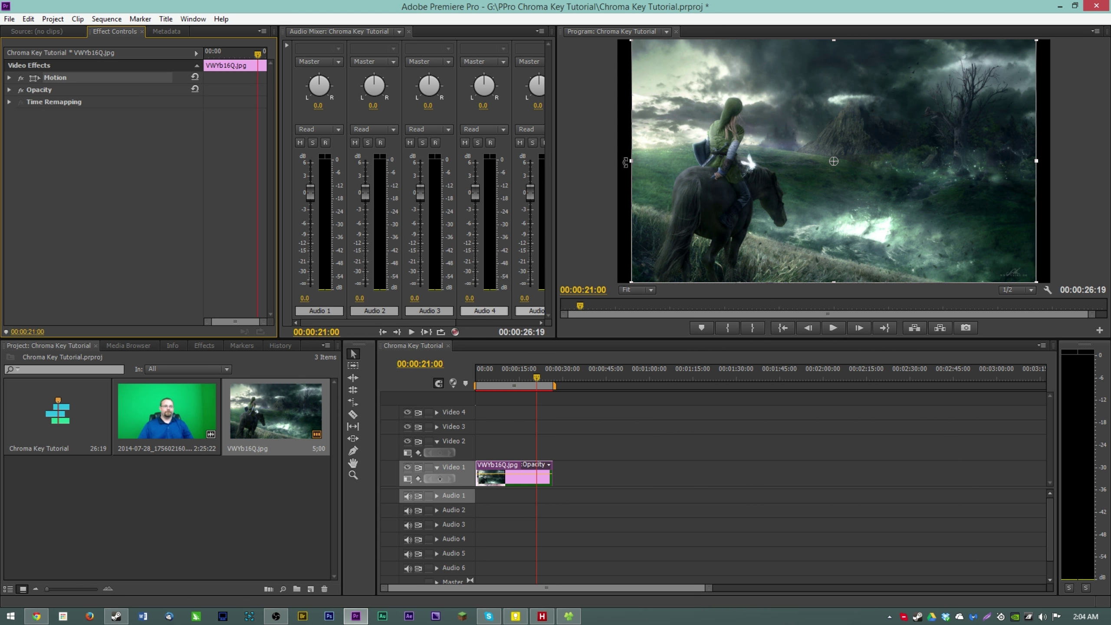
pyautogui.moveTo(626, 162); pyautogui.dragTo(605, 161)
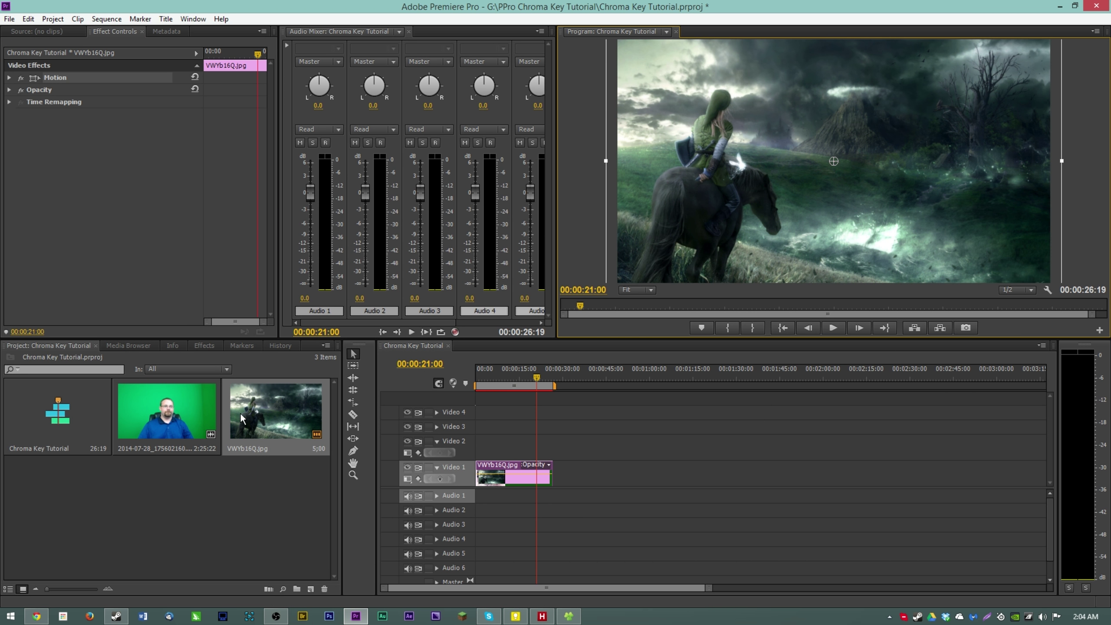
# - Add the webcam clip on Video 2 and trim its end to match the background
pyautogui.moveTo(191, 410); pyautogui.dragTo(526, 447)
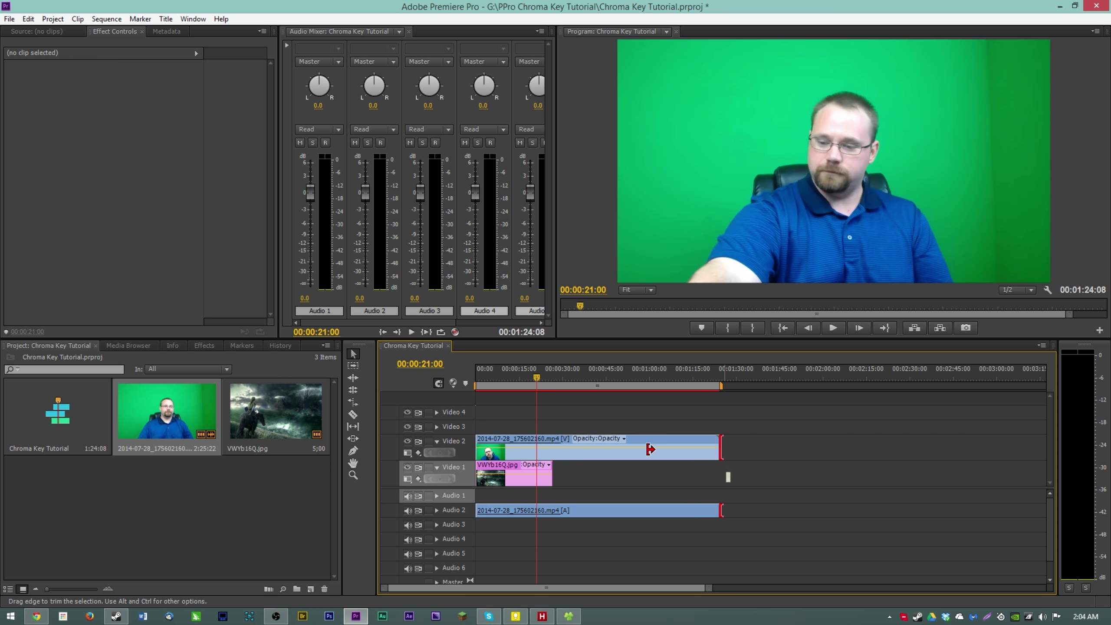
pyautogui.moveTo(650, 449); pyautogui.dragTo(555, 449)
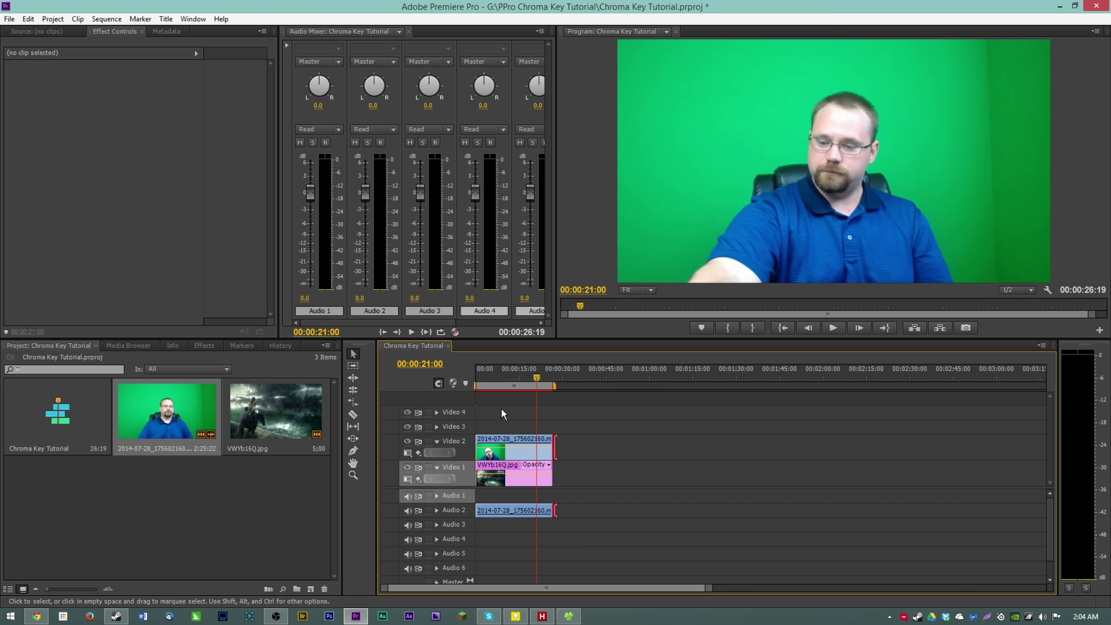
pyautogui.click(516, 448)
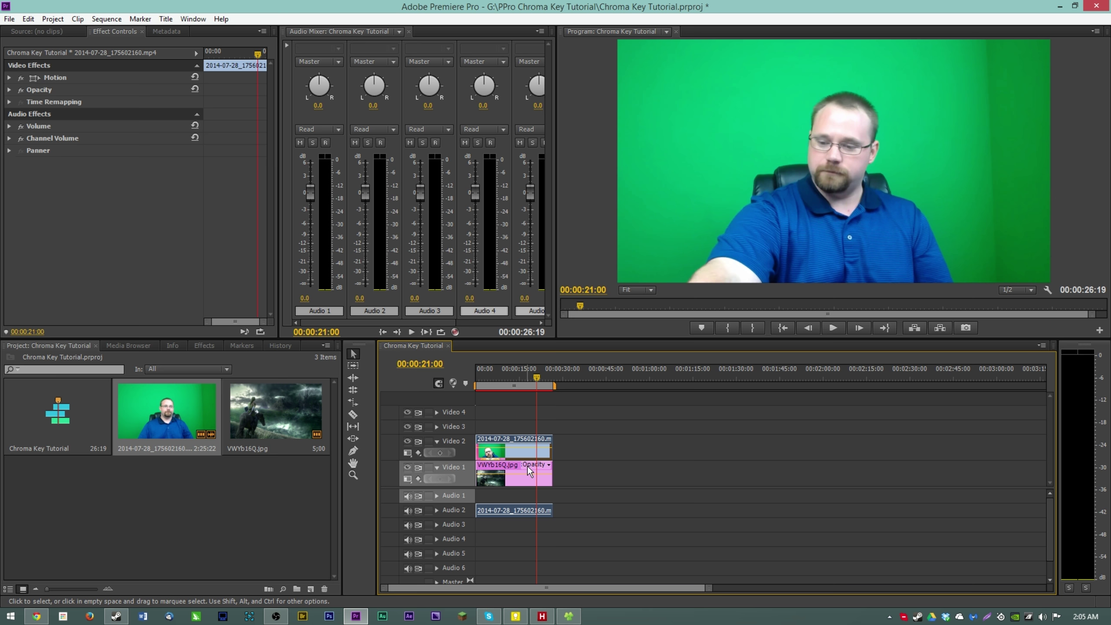
# - Replace the Video 2 webcam clip with a linked After Effects composition and accept the plug-in warning
pyautogui.rightClick(510, 455)
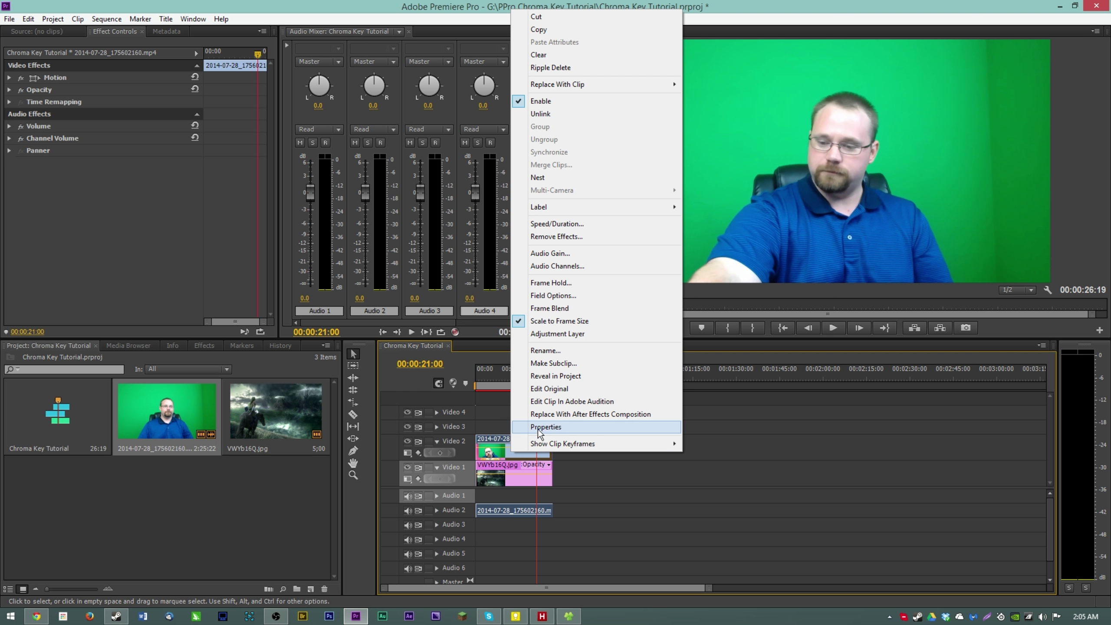
pyautogui.click(551, 414)
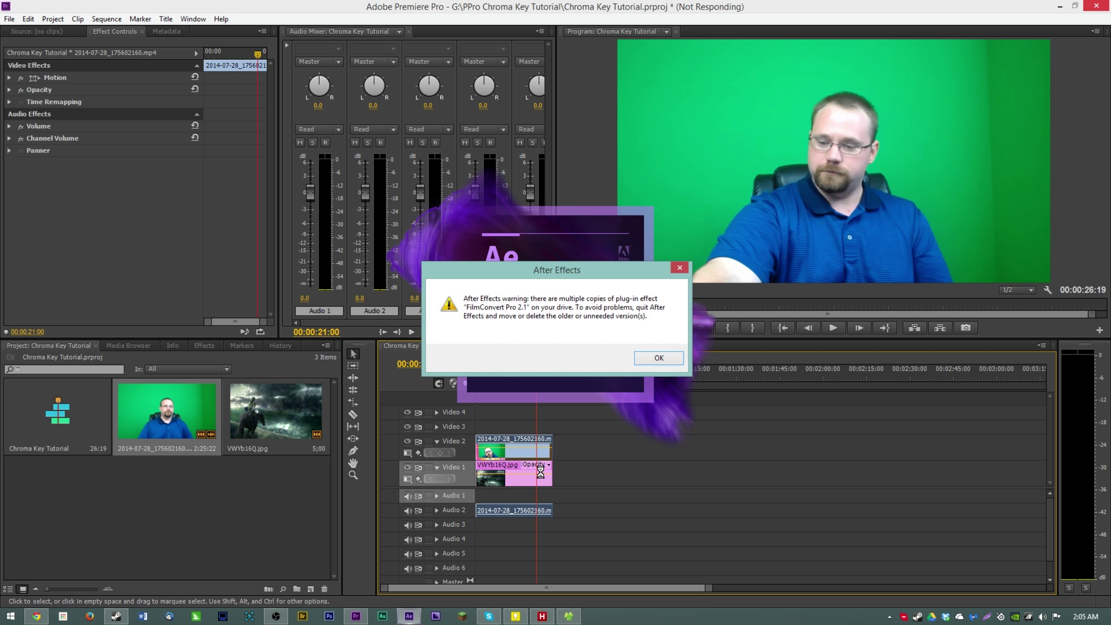
pyautogui.click(648, 358)
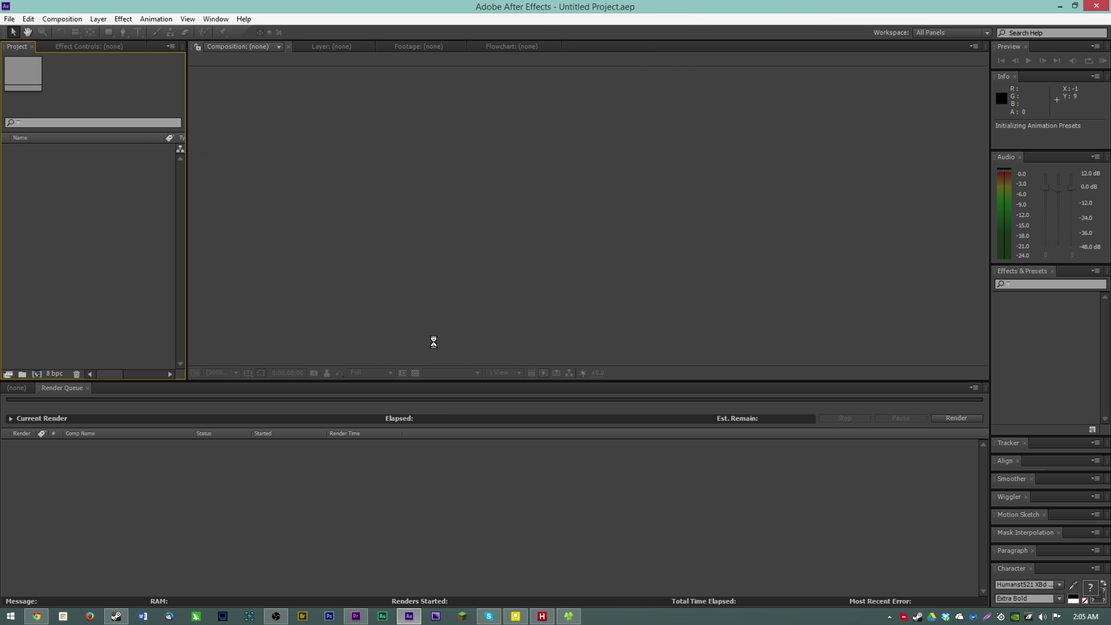
# - Save the After Effects project into the PPro Chroma Key Tutorial folder, then preview the clip at about 6 and 16 seconds
pyautogui.hotkey('ctrl', 's')
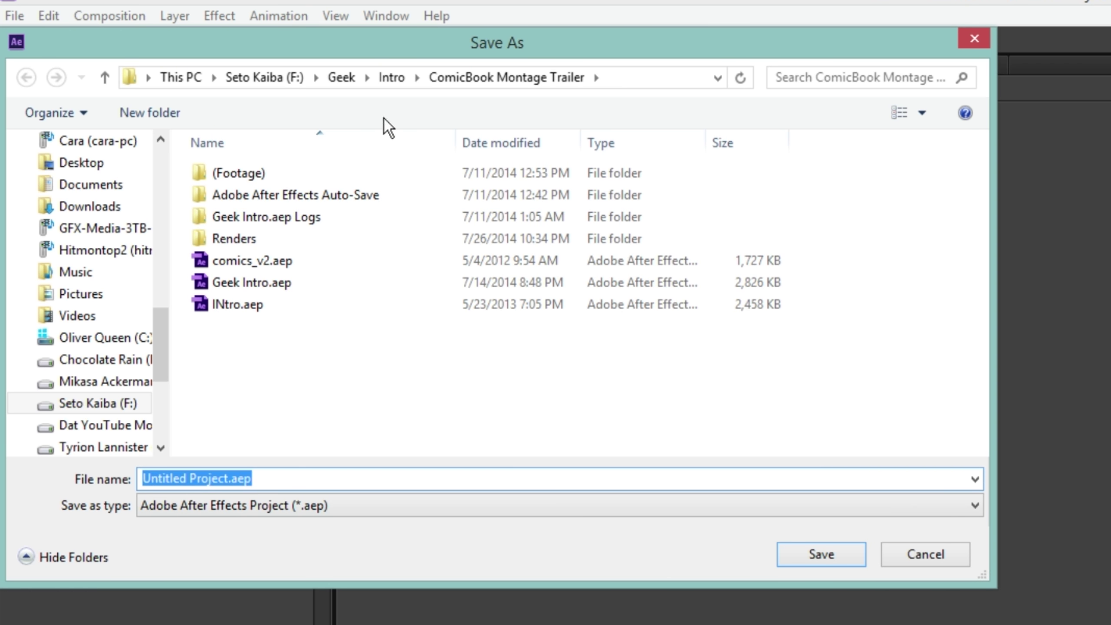
pyautogui.click(111, 423)
pyautogui.click(297, 418)
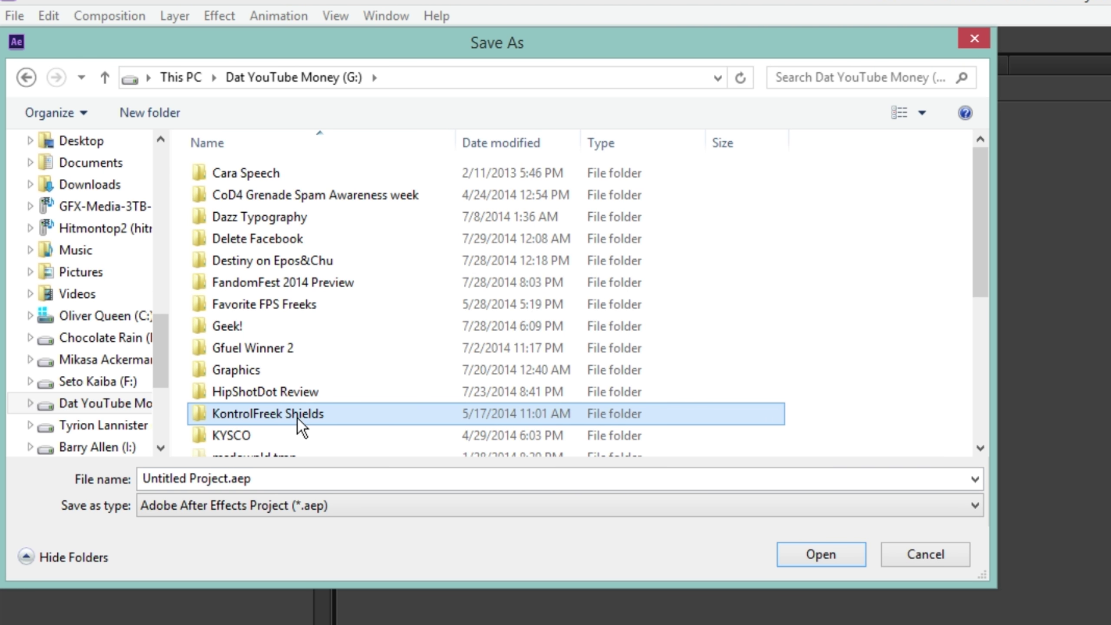
pyautogui.scroll(-3, 298, 418)
pyautogui.click(330, 358)
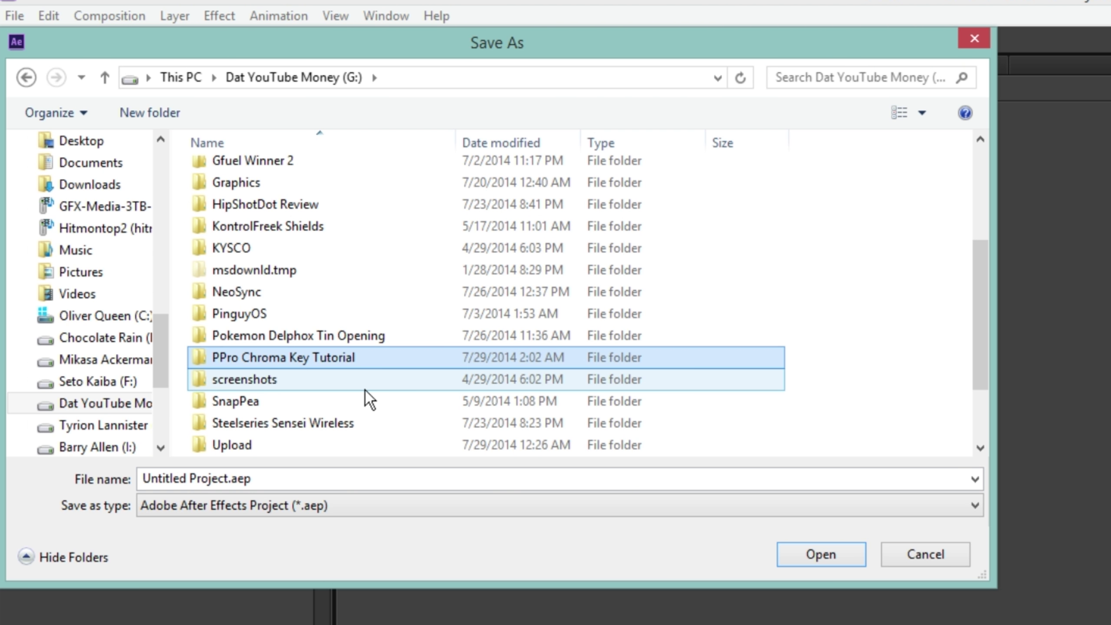
pyautogui.click(389, 363)
pyautogui.doubleClick(389, 363)
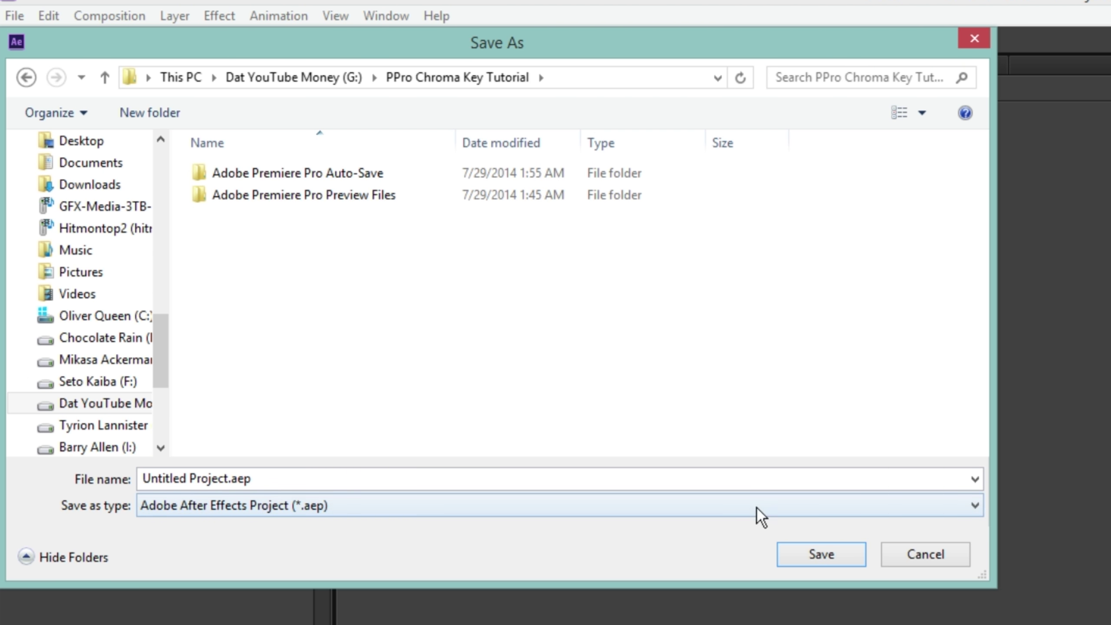
pyautogui.click(822, 555)
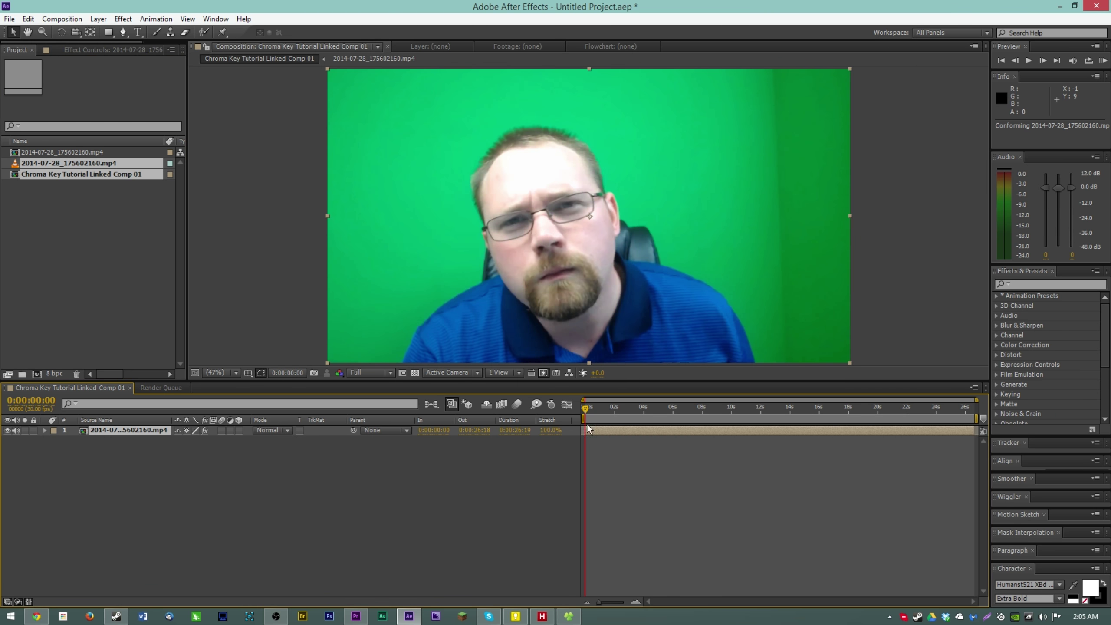
pyautogui.click(673, 423)
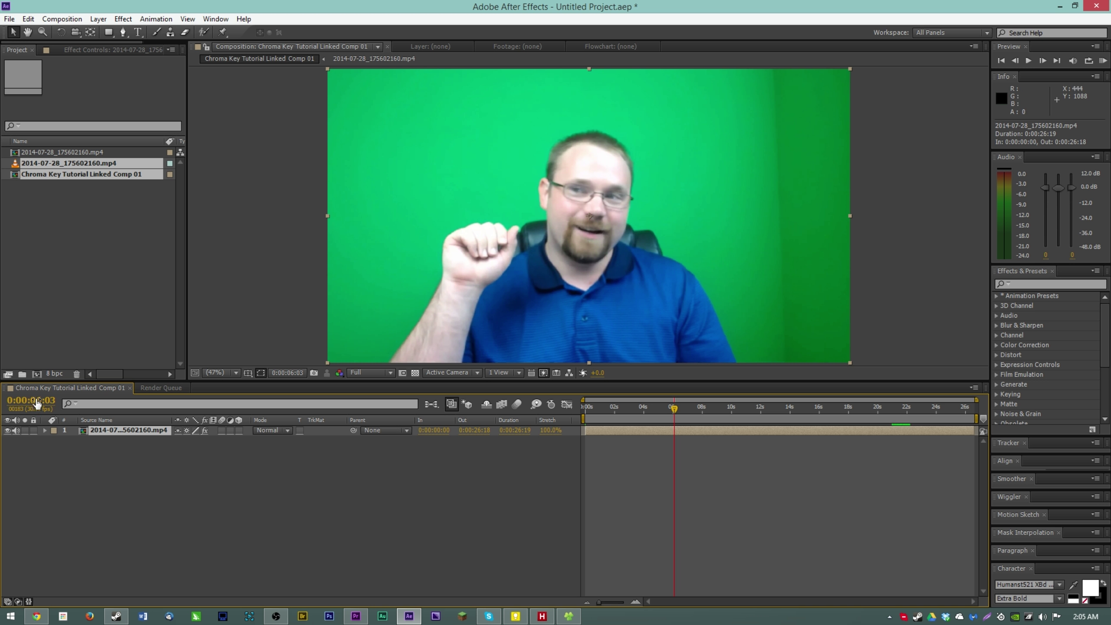
pyautogui.click(825, 417)
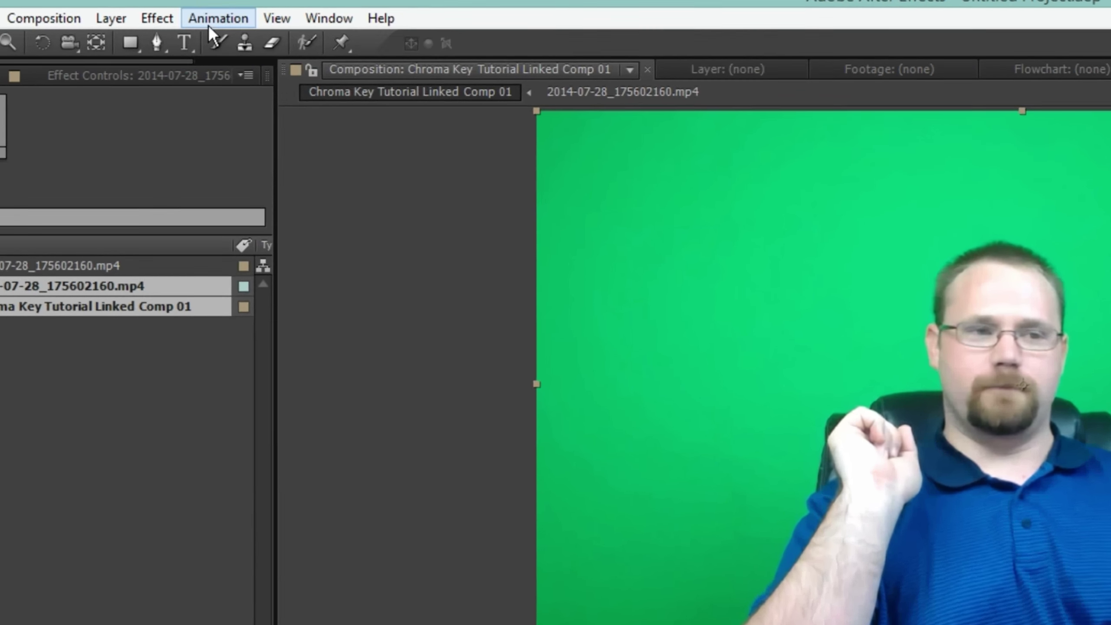
# - Apply Effect > Keying > Keylight (1.2) to the green-screen layer
pyautogui.click(123, 19)
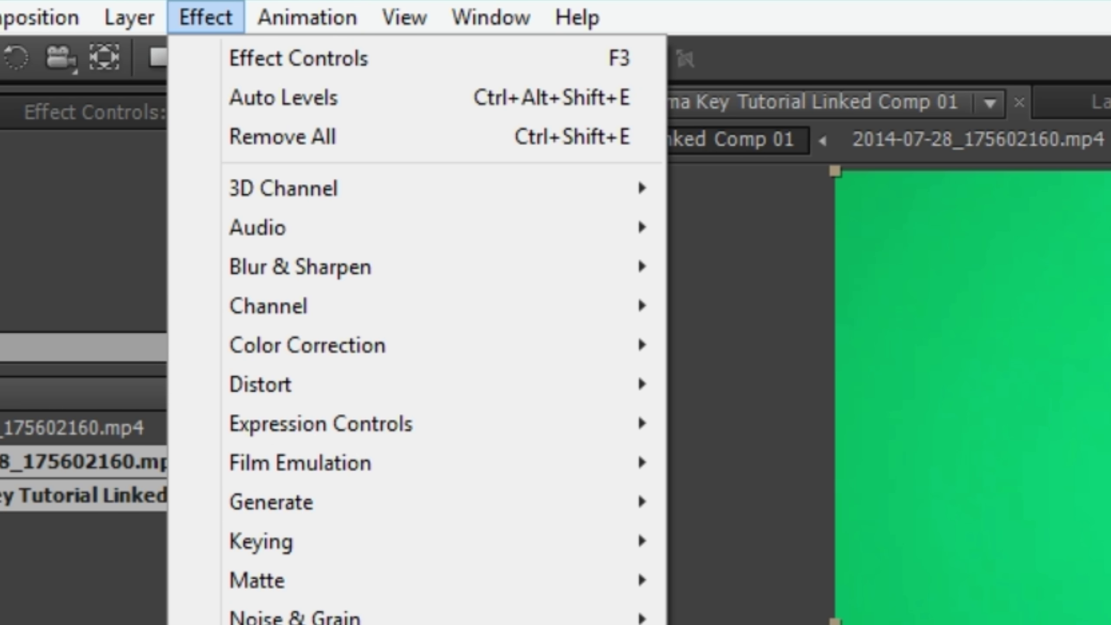
pyautogui.moveTo(444, 539)
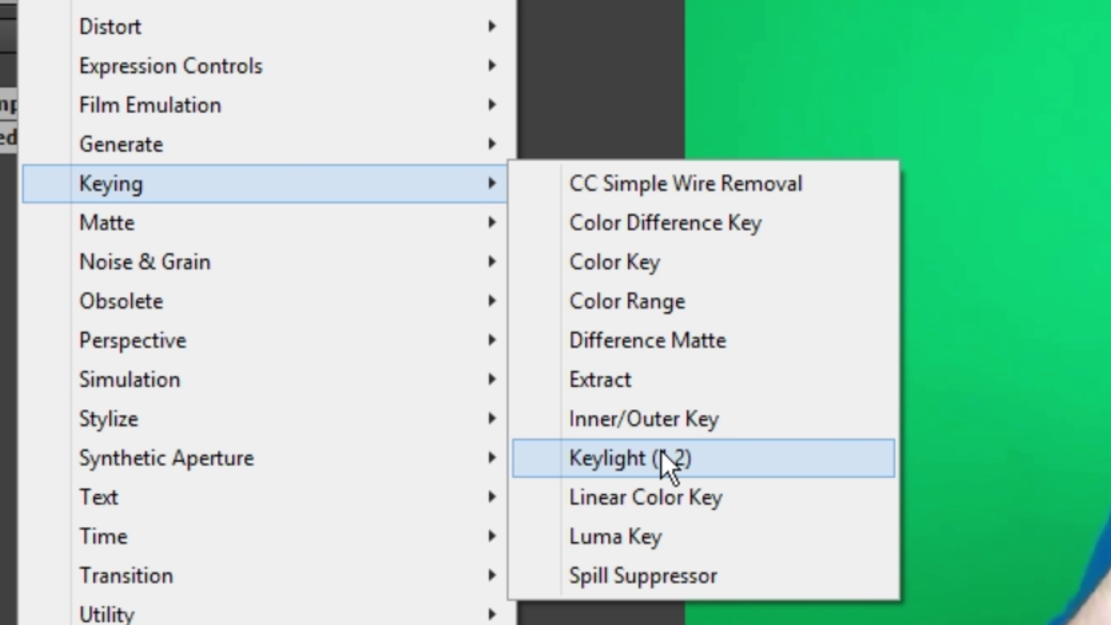
pyautogui.click(662, 456)
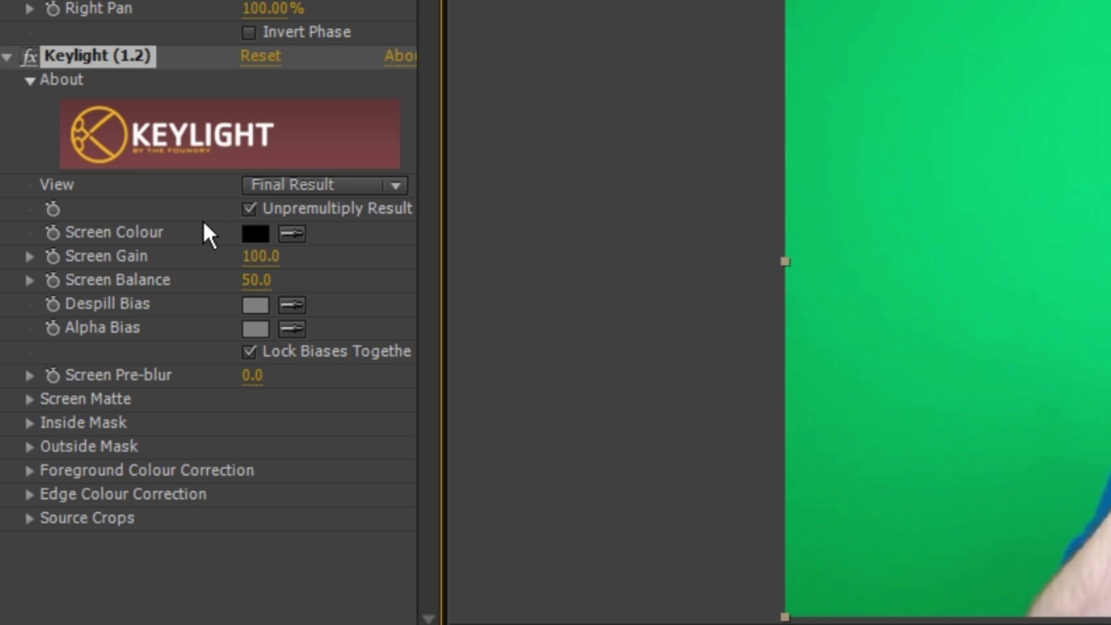
# - Keep Keylight showing the final result, then create a Premiere sequence named 'test' holding the webcam clip
pyautogui.click(295, 187)
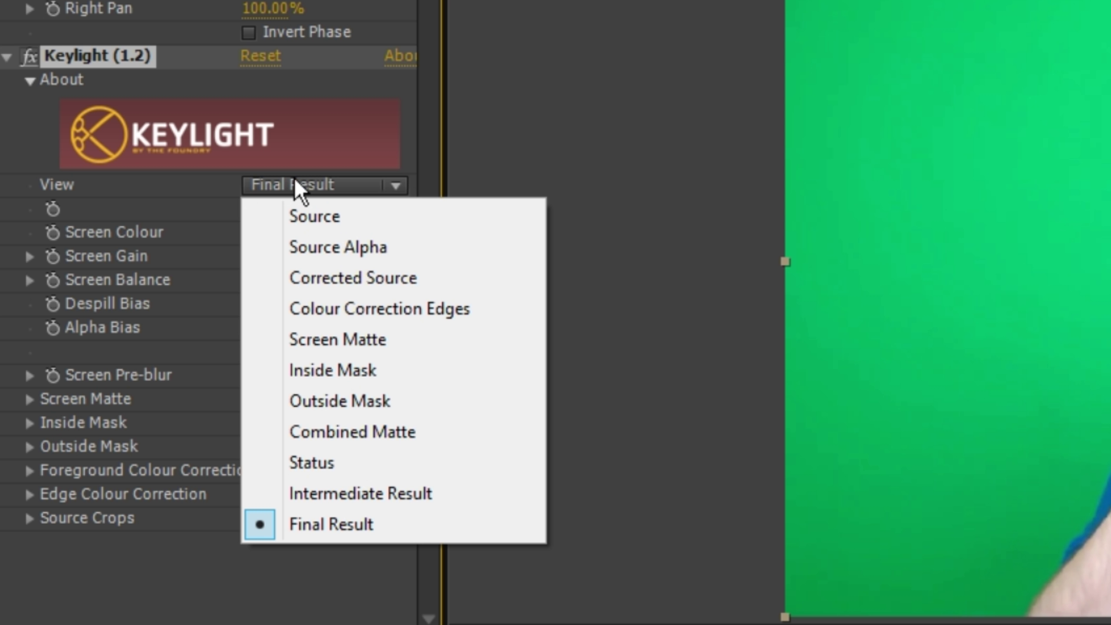
pyautogui.click(296, 185)
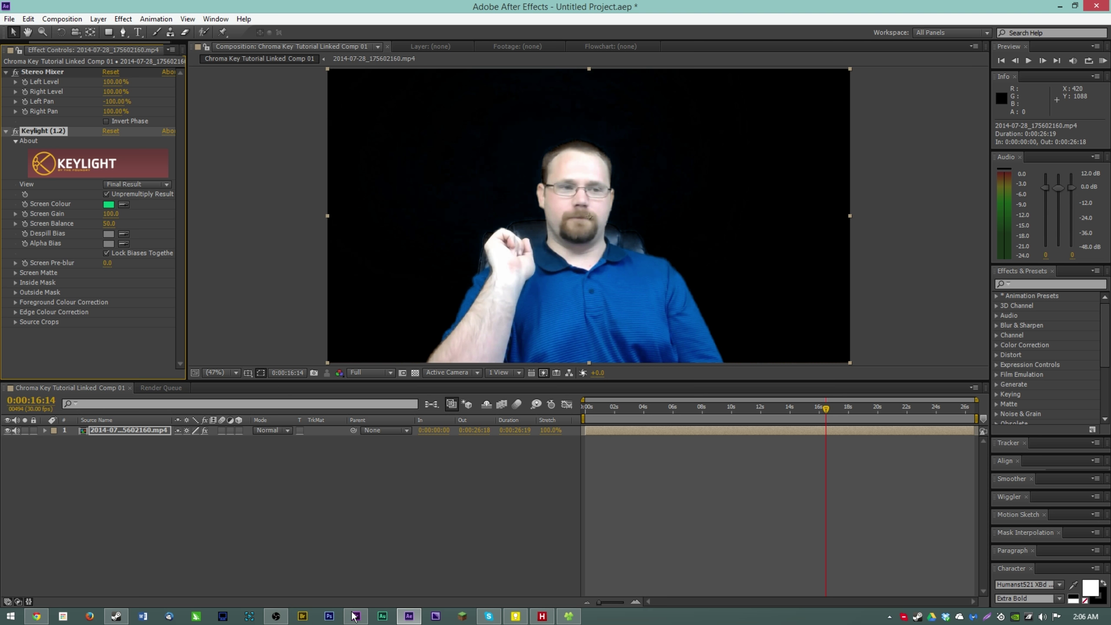
pyautogui.click(357, 614)
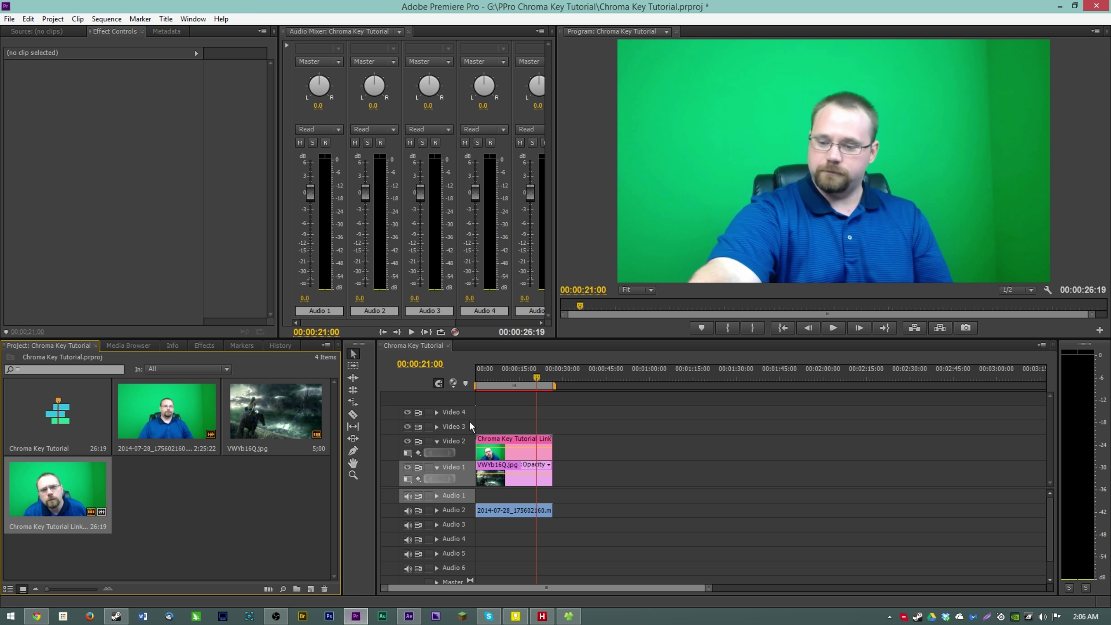
pyautogui.hotkey('ctrl', 'n')
pyautogui.write('test')
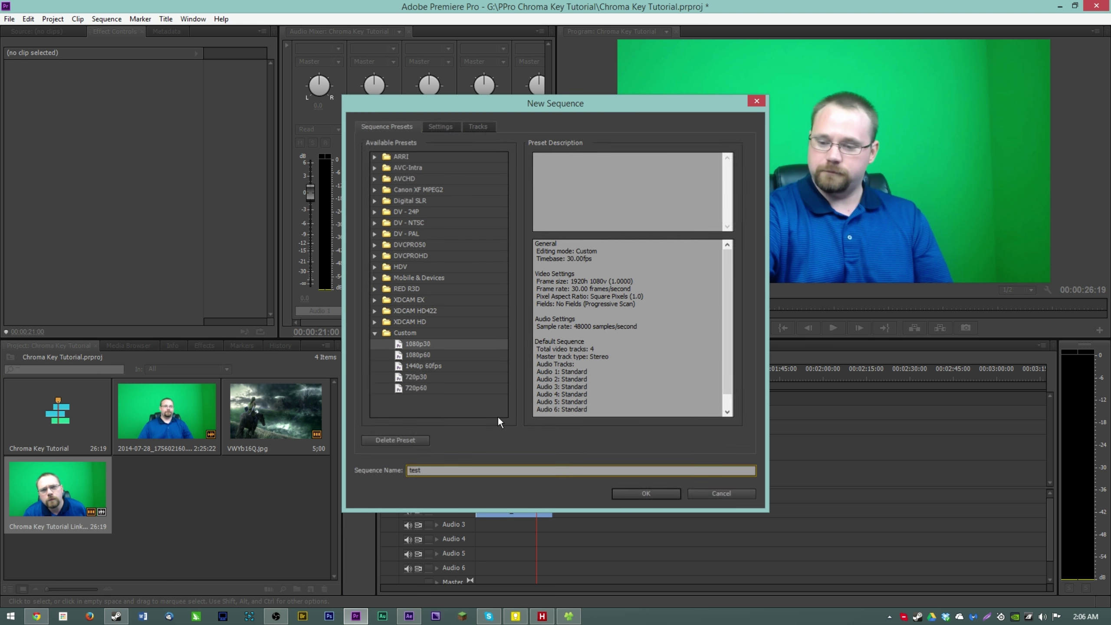
pyautogui.press('Return')
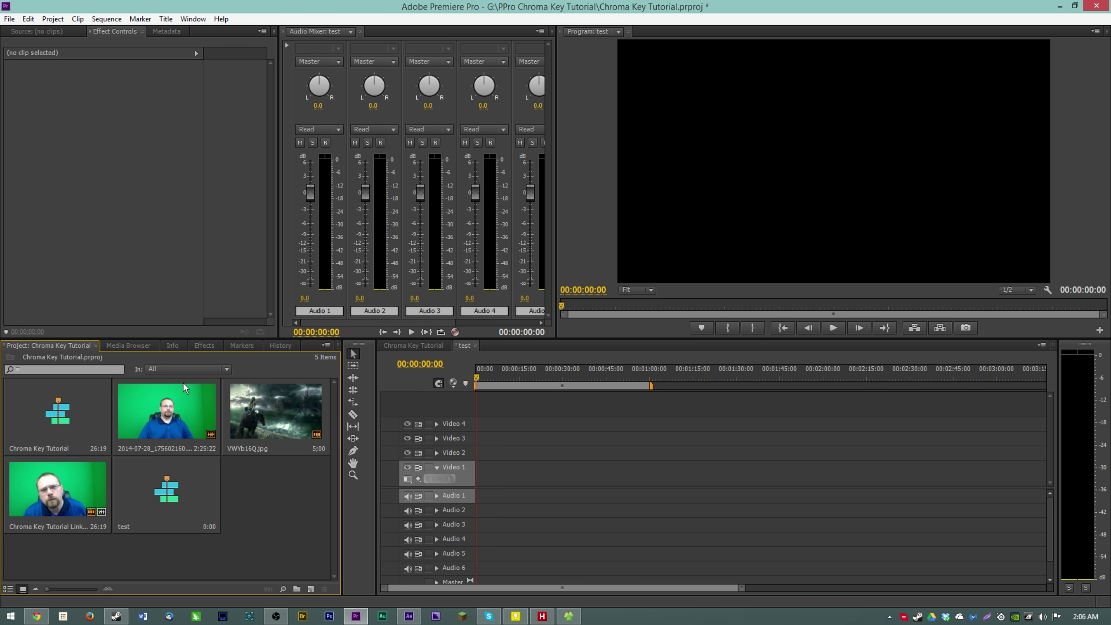
pyautogui.moveTo(182, 382); pyautogui.dragTo(486, 470)
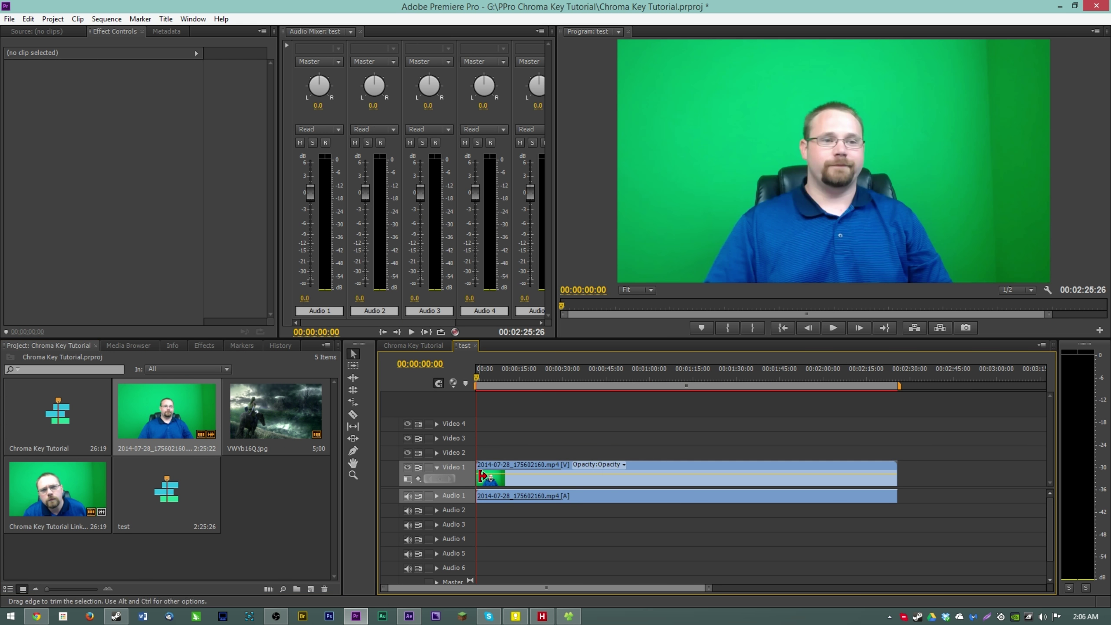
# - Apply Chroma Key to the test clip, sample the green background, and set Similarity to 66%
pyautogui.click(204, 346)
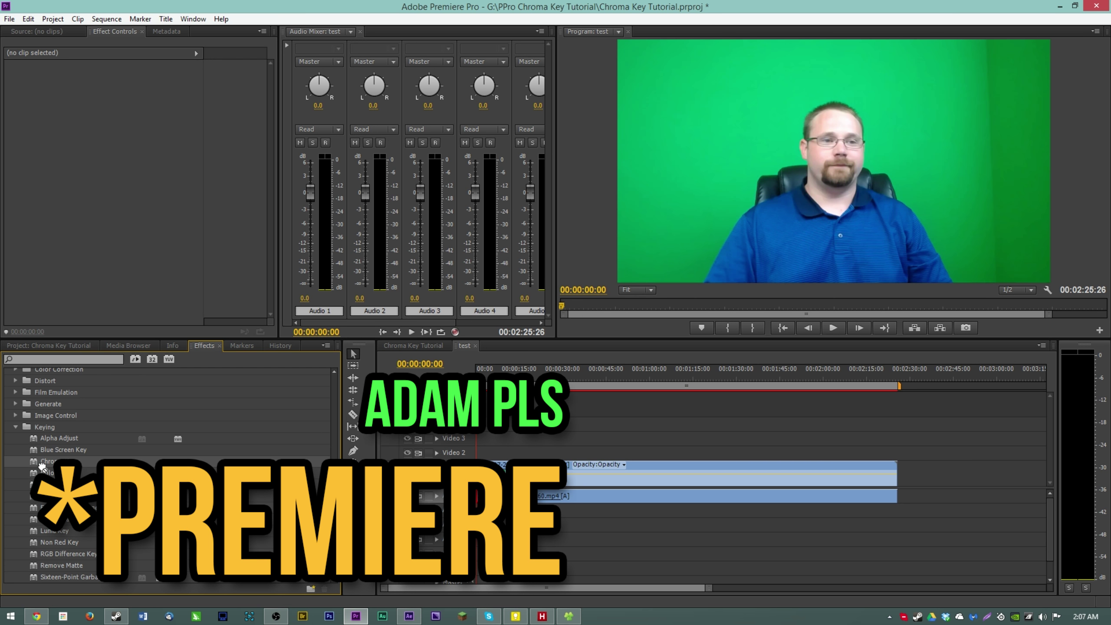
pyautogui.moveTo(43, 464); pyautogui.dragTo(508, 461)
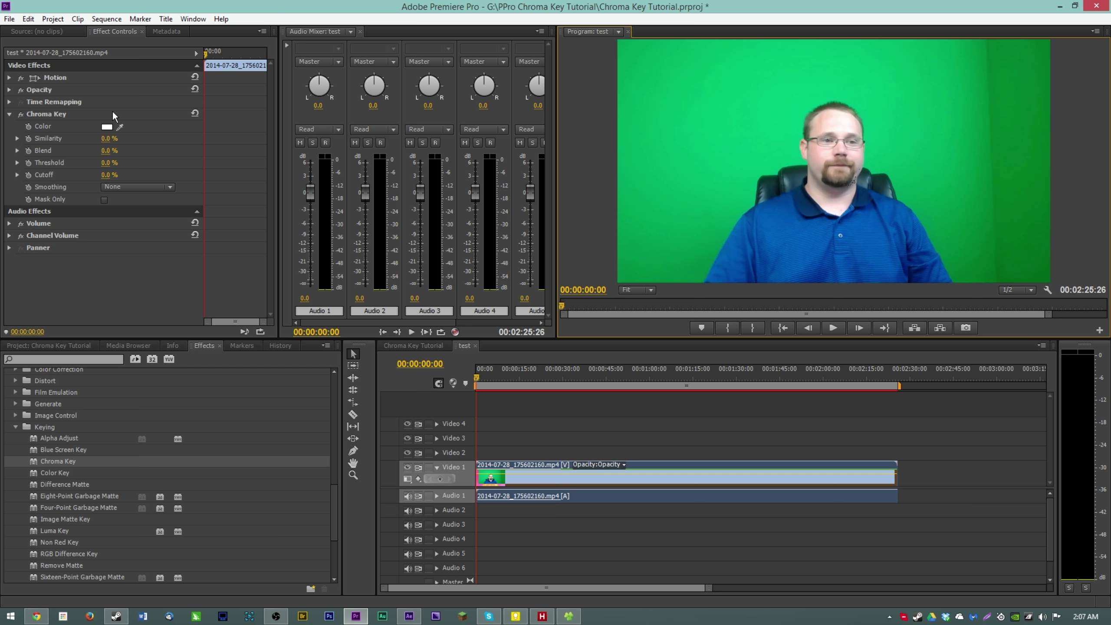
pyautogui.click(119, 127)
pyautogui.click(618, 163)
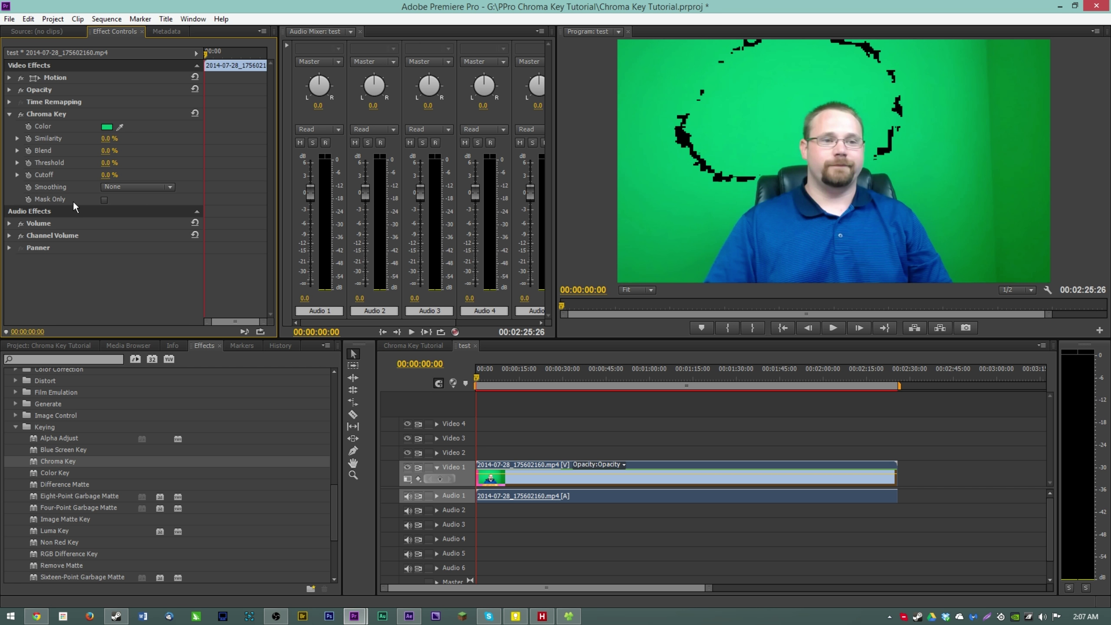
pyautogui.click(18, 139)
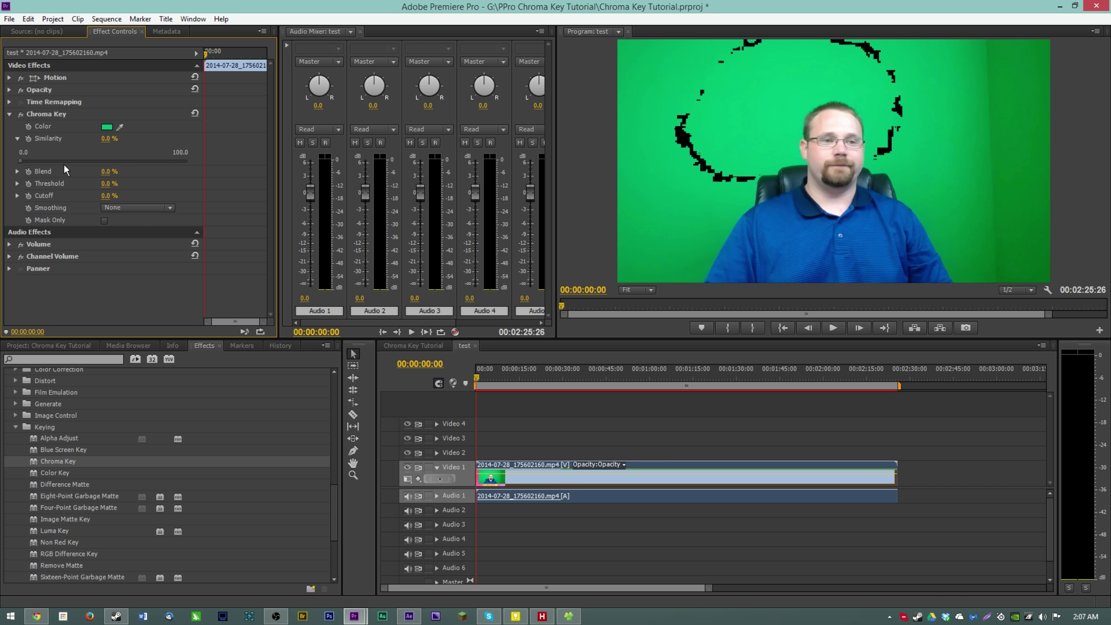
pyautogui.moveTo(72, 161); pyautogui.dragTo(130, 174)
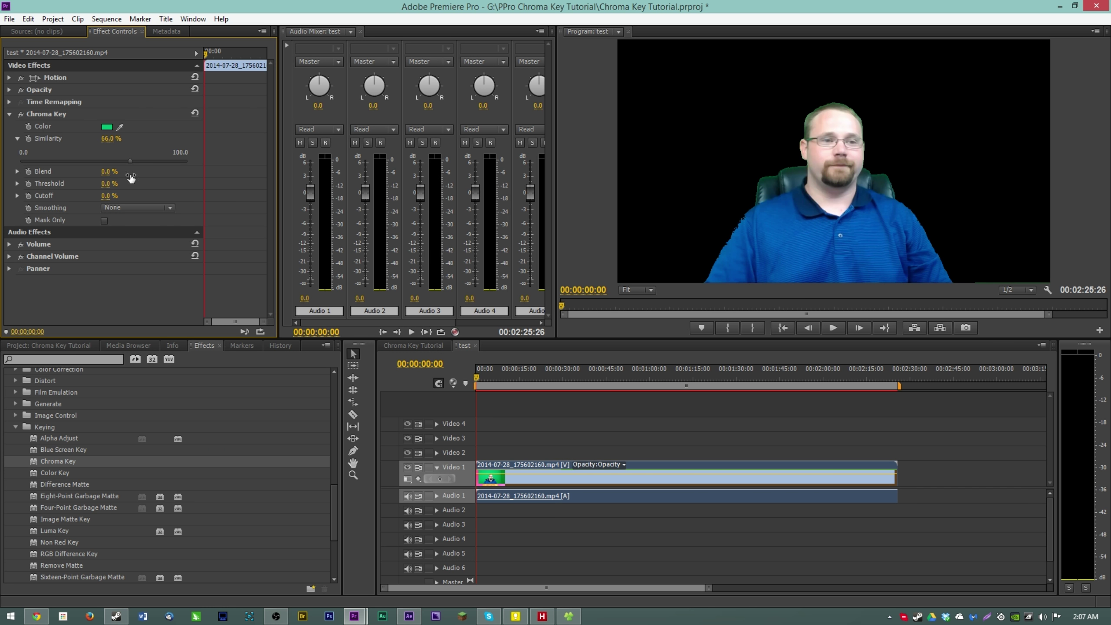
# - Check the key at later points in the clip, around 1:22 and 1:51
pyautogui.click(618, 398)
pyautogui.click(715, 377)
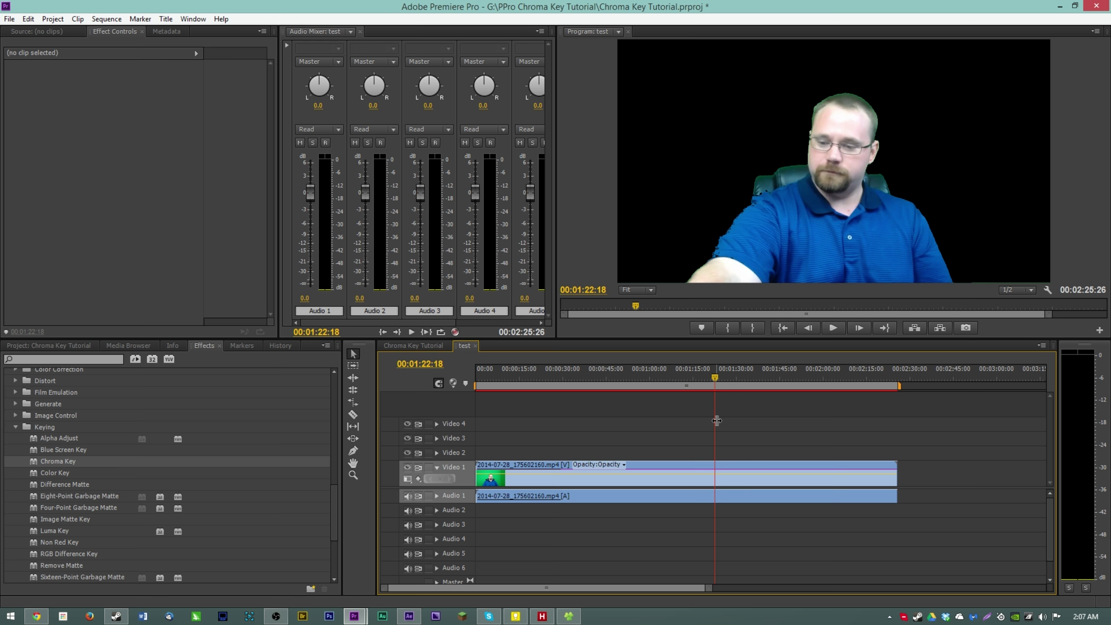
pyautogui.click(767, 462)
pyautogui.click(797, 379)
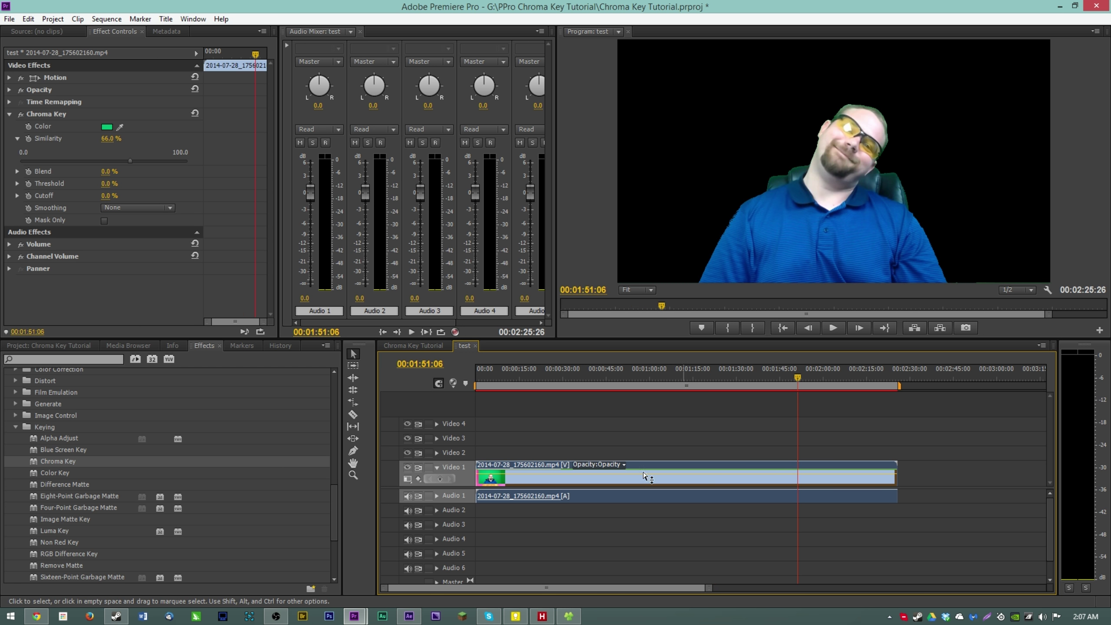
# - Return to the Chroma Key Tutorial sequence, then scrub the keyed After Effects comp to check the key
pyautogui.click(427, 346)
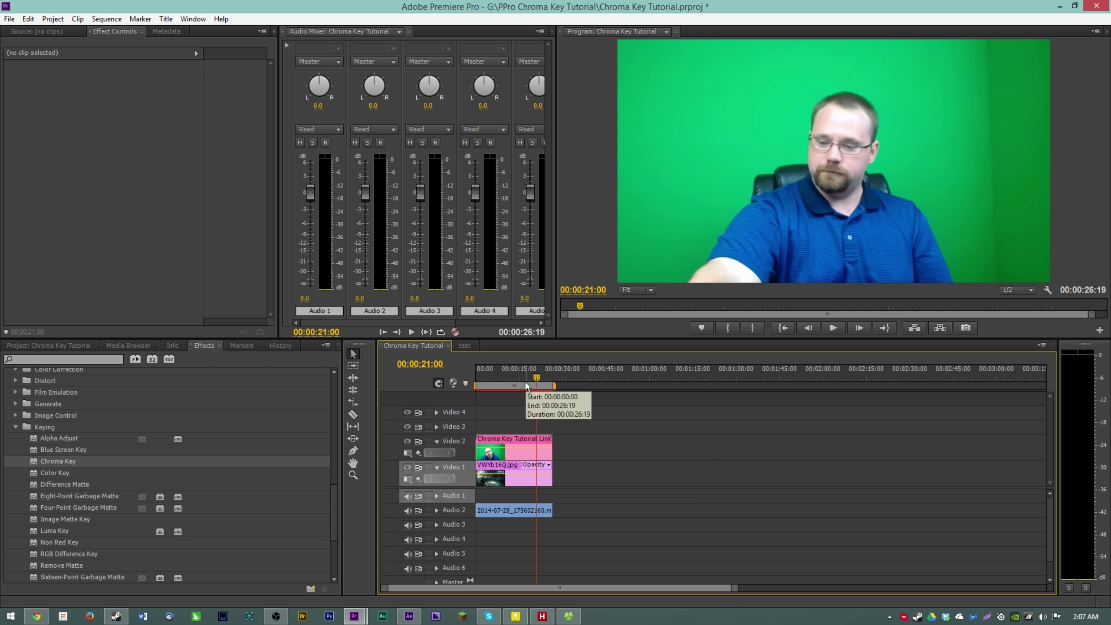
pyautogui.click(408, 616)
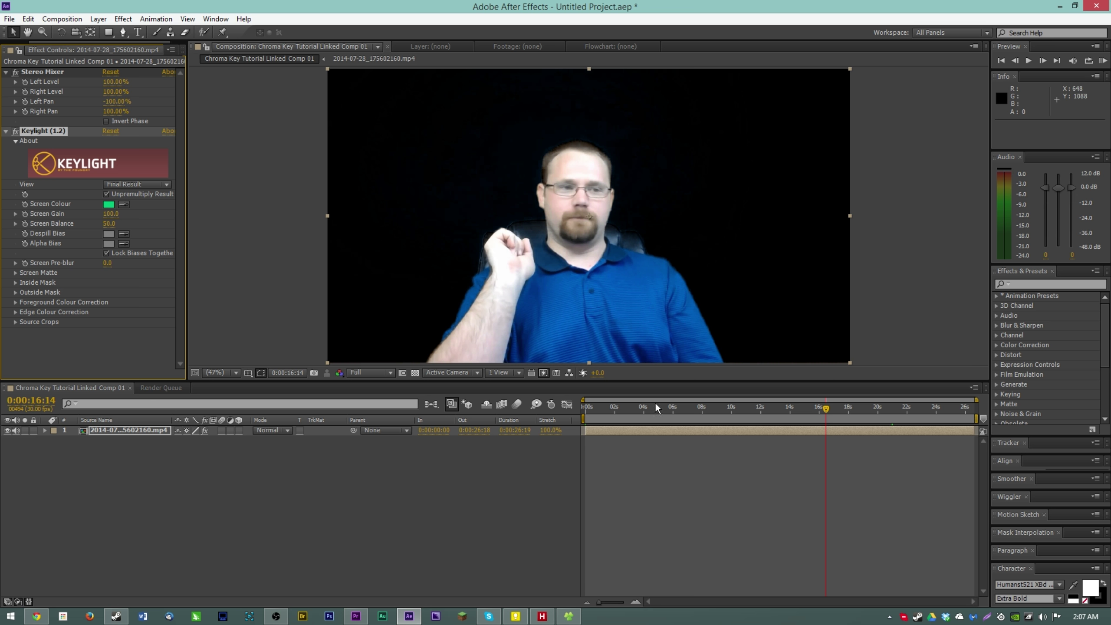
pyautogui.click(641, 412)
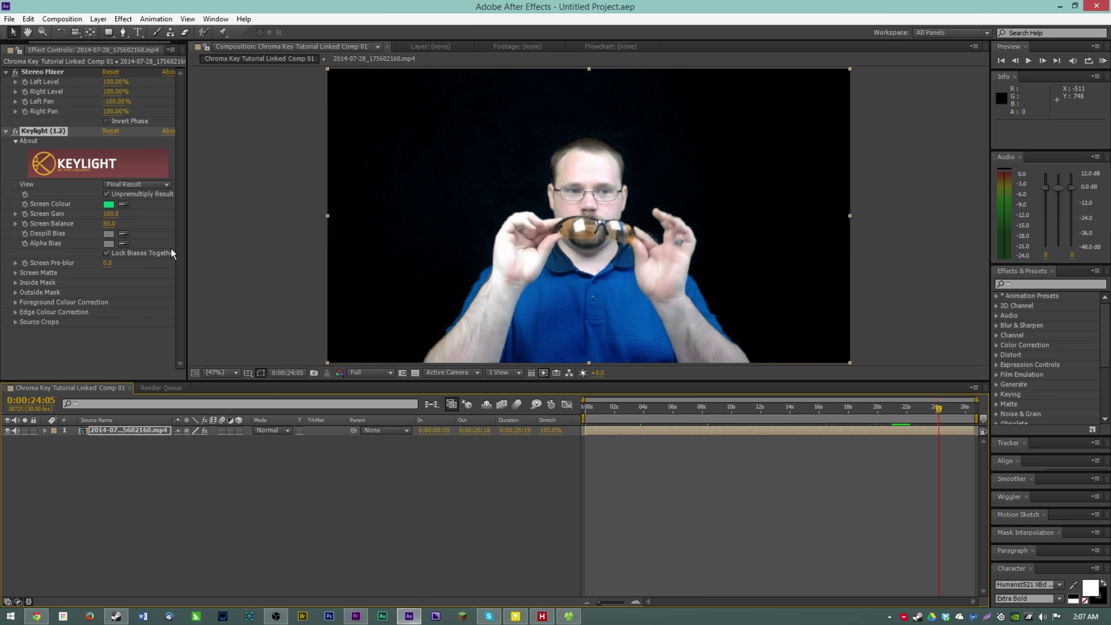
# - Raise Keylight Screen Gain in stages to 177.1, leaving Screen Balance at 50
pyautogui.click(15, 214)
pyautogui.click(15, 214)
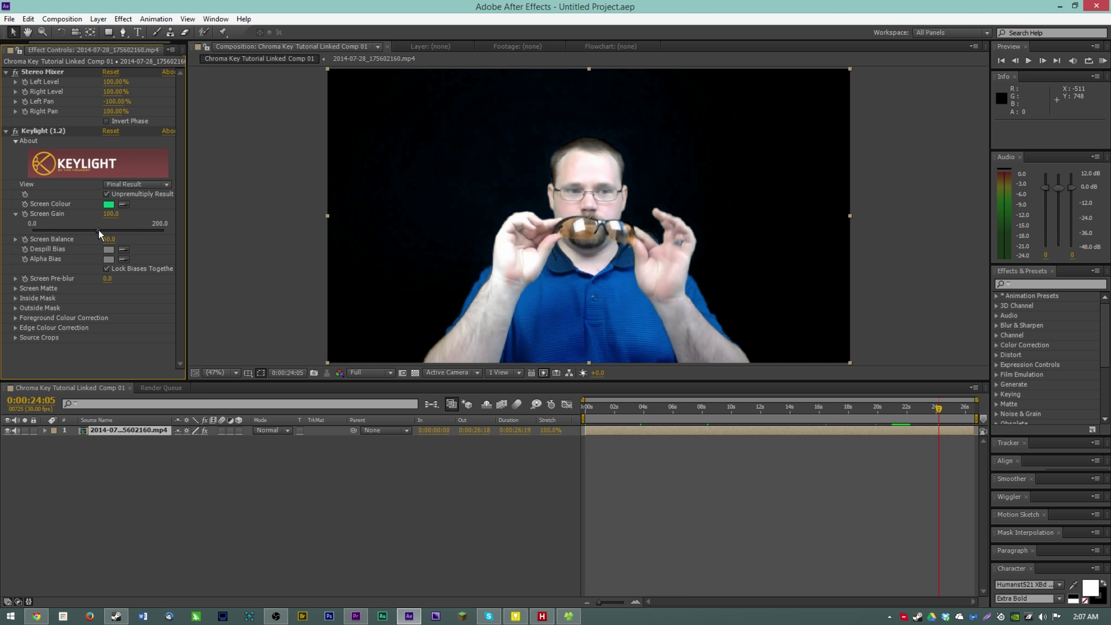
pyautogui.moveTo(99, 234); pyautogui.dragTo(99, 233)
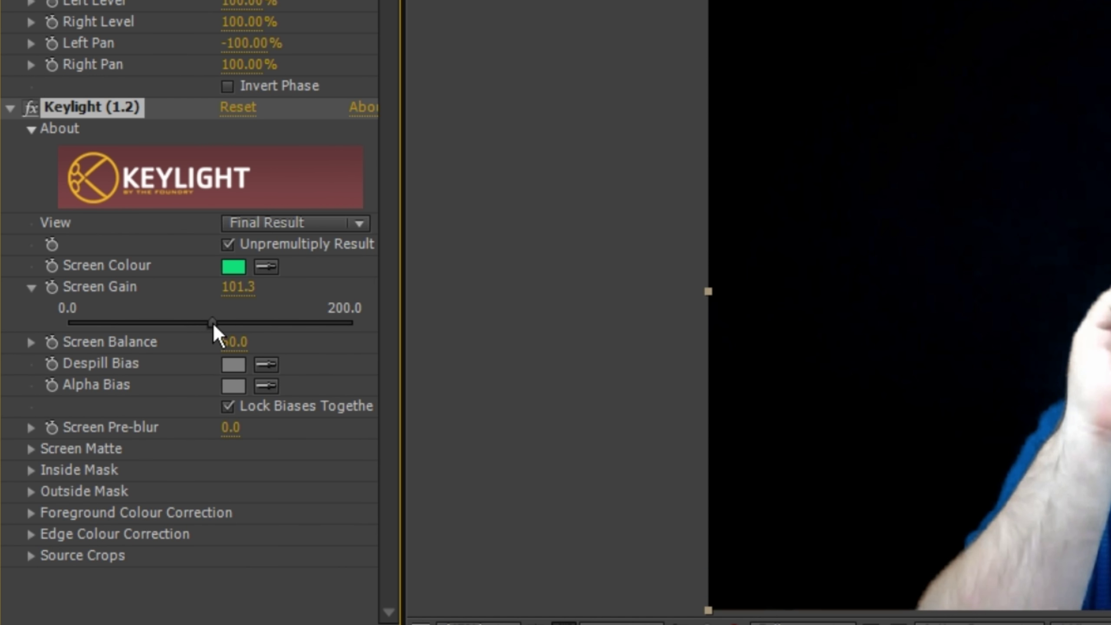
pyautogui.moveTo(218, 323); pyautogui.dragTo(283, 292)
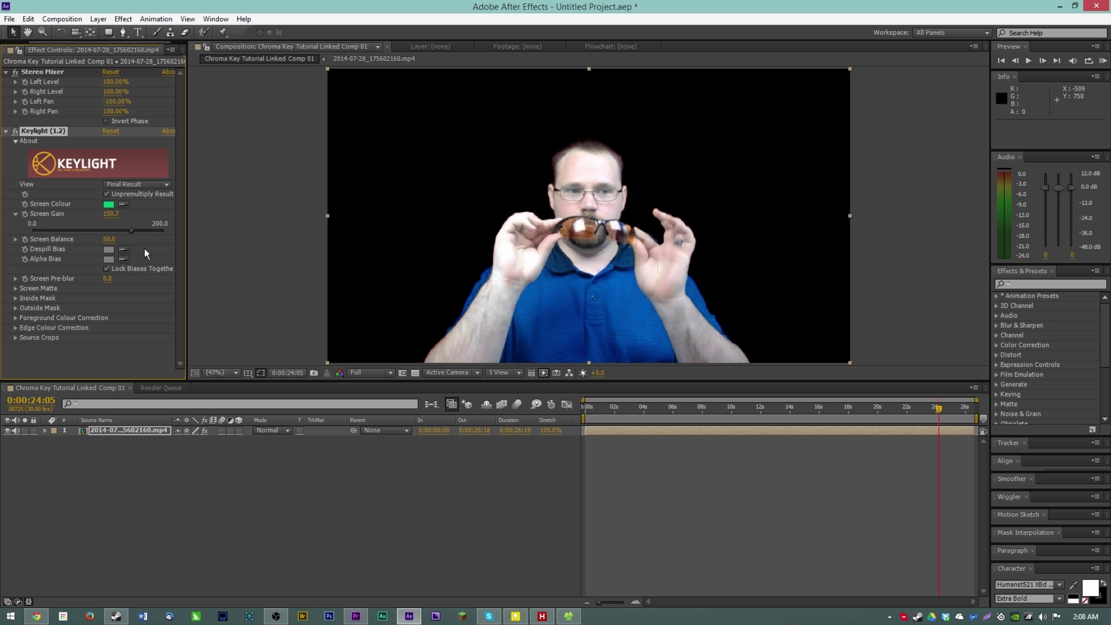
pyautogui.moveTo(148, 255); pyautogui.dragTo(154, 241)
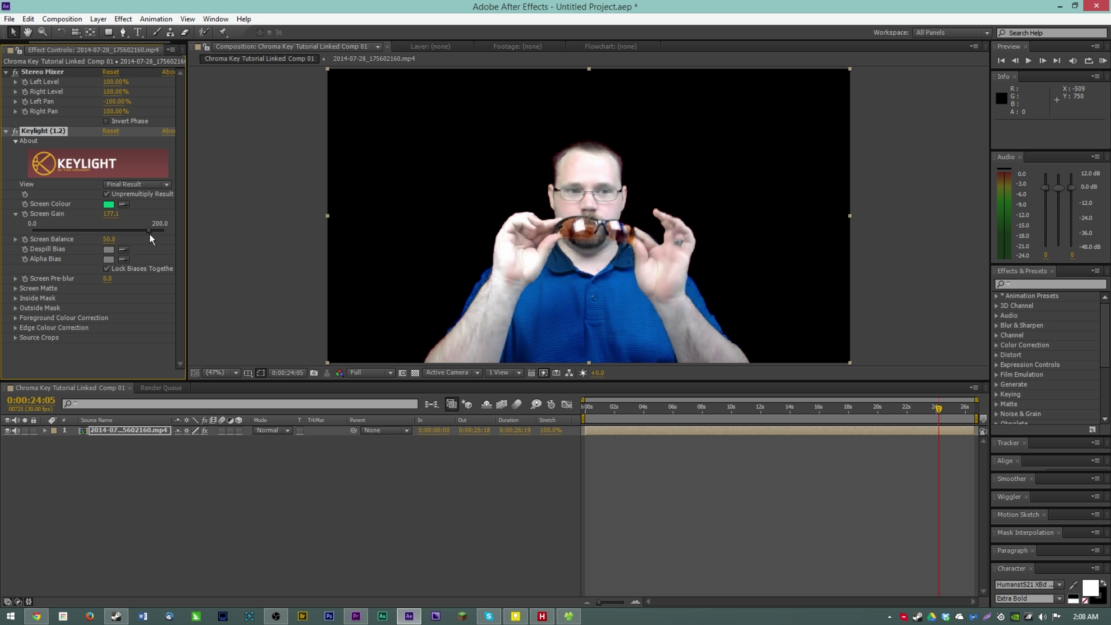
pyautogui.click(10, 240)
# - Expand Keylight's Screen Balance and try values of 70, 0 and 100, undoing the first two
pyautogui.click(15, 240)
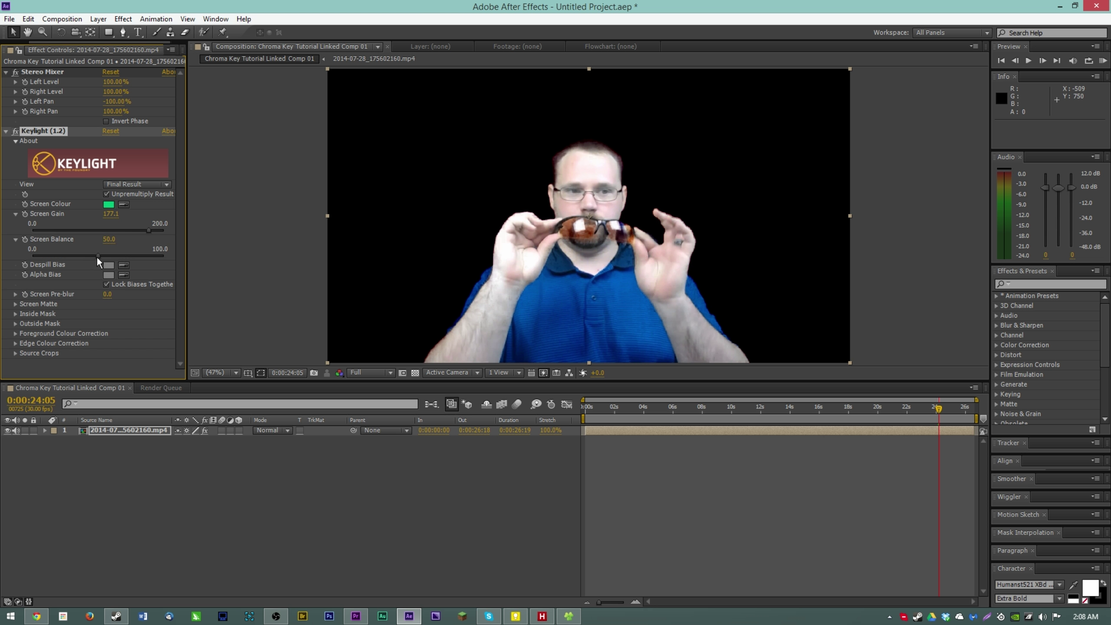
pyautogui.moveTo(97, 261); pyautogui.dragTo(128, 259)
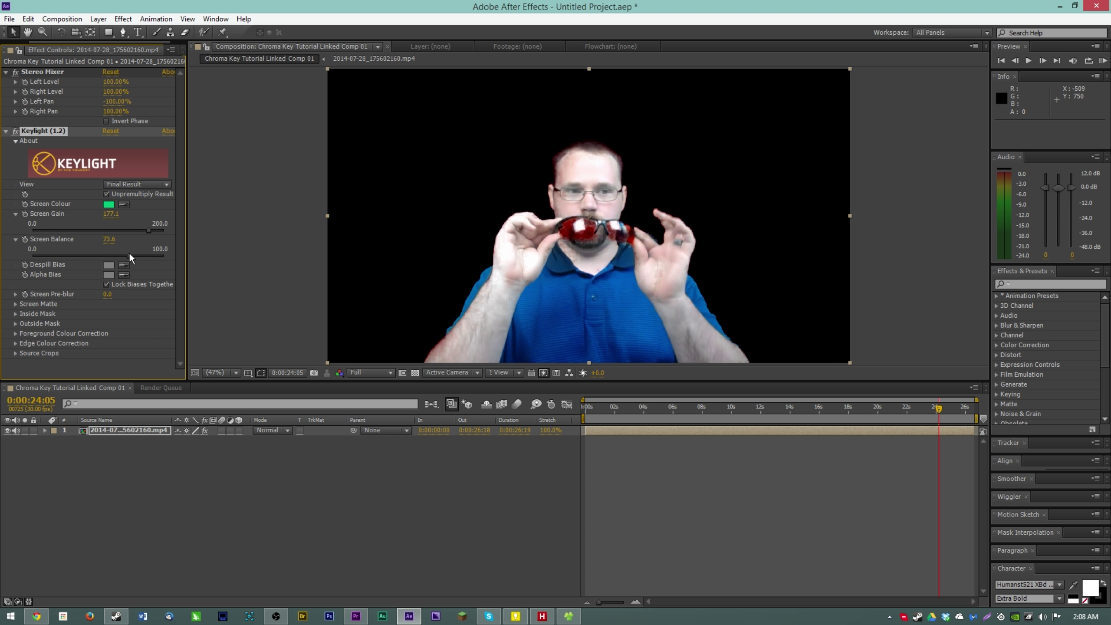
pyautogui.hotkey('ctrl', 'z')
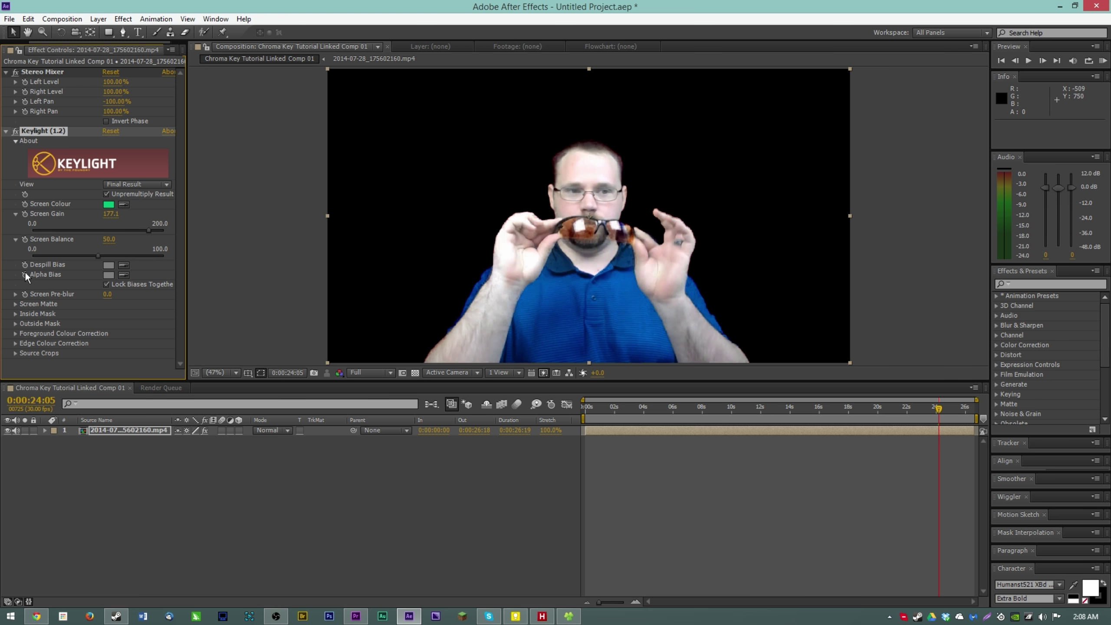
pyautogui.moveTo(109, 239); pyautogui.dragTo(65, 239)
pyautogui.hotkey('ctrl', 'z')
pyautogui.moveTo(98, 256)
pyautogui.mouseDown()
pyautogui.moveTo(187, 257)
pyautogui.moveTo(109, 271)
pyautogui.mouseUp()
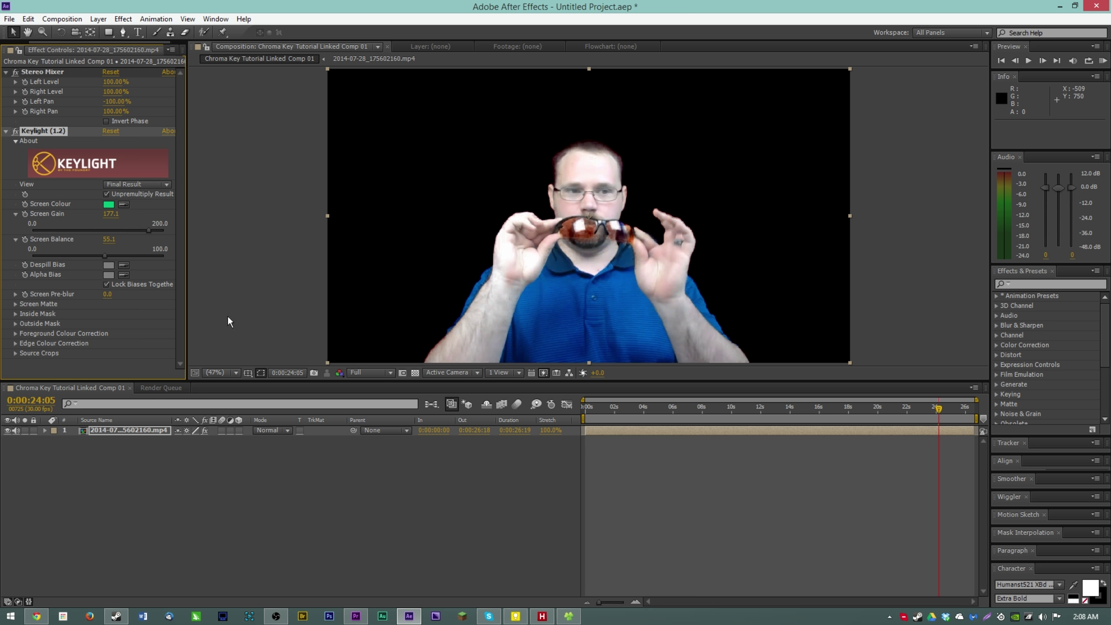
# - Scrub from about 5 to 16 seconds to check the key and lower Screen Gain to 128.6
pyautogui.click(662, 409)
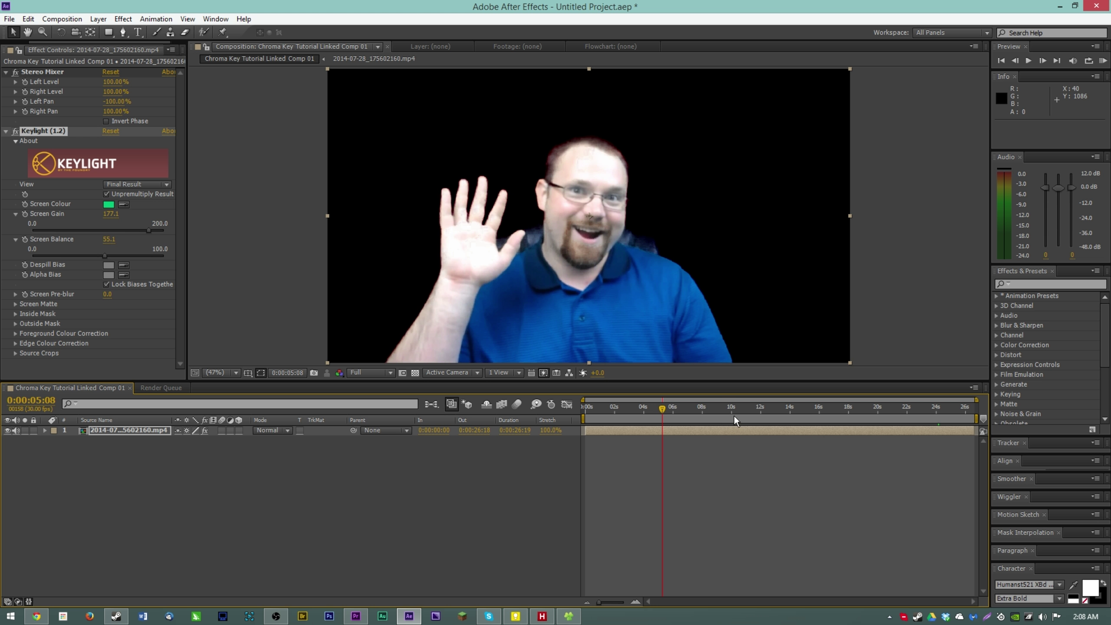
pyautogui.moveTo(734, 420); pyautogui.dragTo(825, 423)
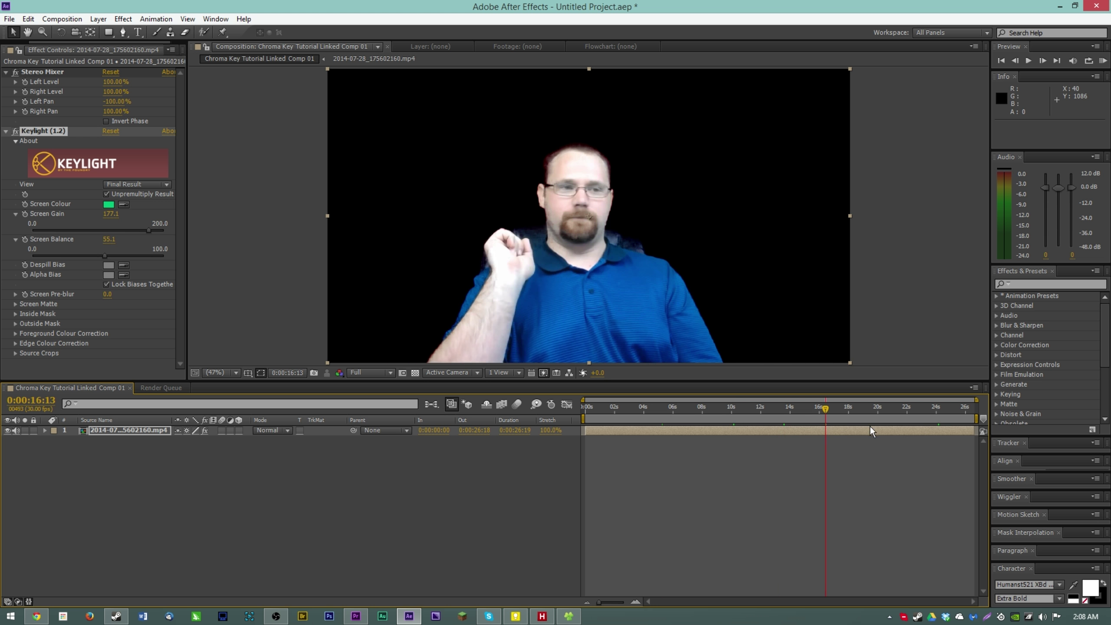
pyautogui.moveTo(149, 230); pyautogui.dragTo(97, 257)
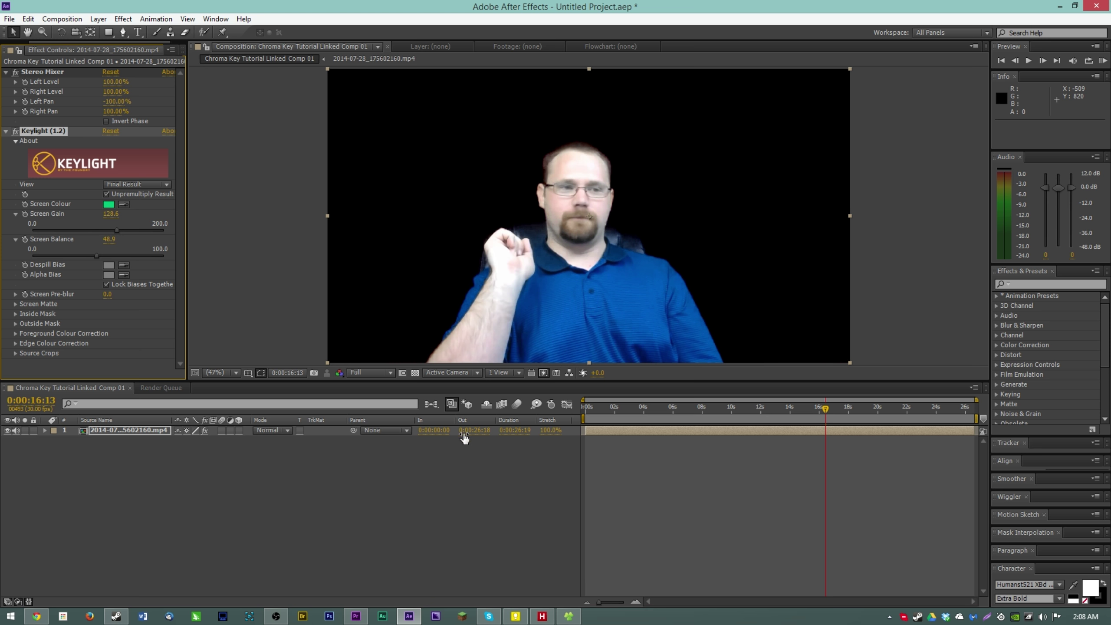
# - Play the keyed webcam over the fantasy background from near the start, then open Export Settings
pyautogui.click(356, 616)
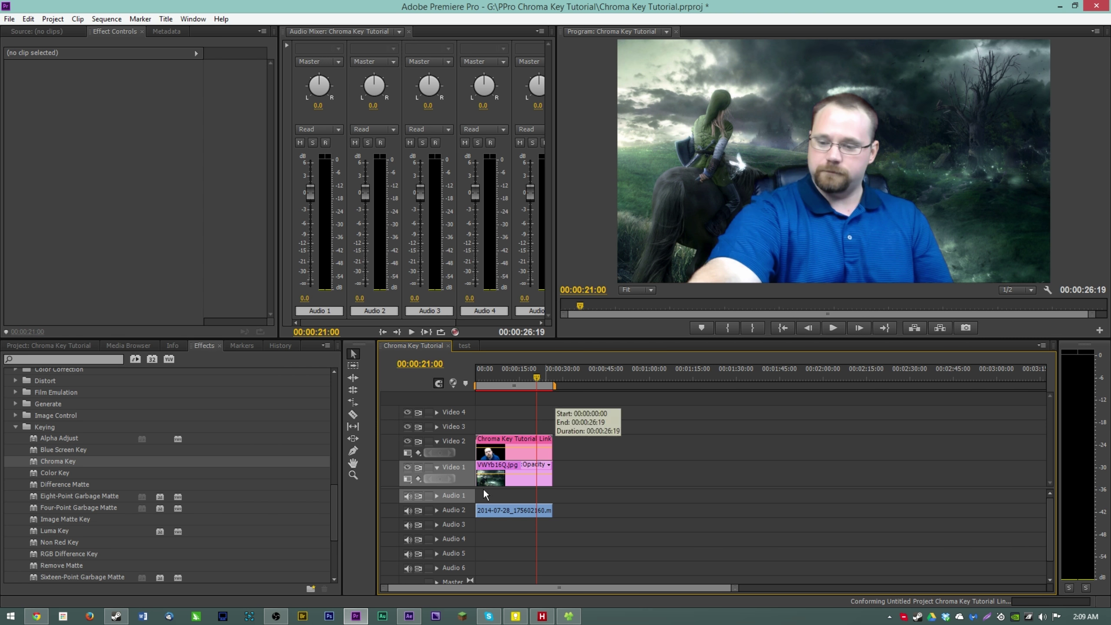
pyautogui.click(409, 616)
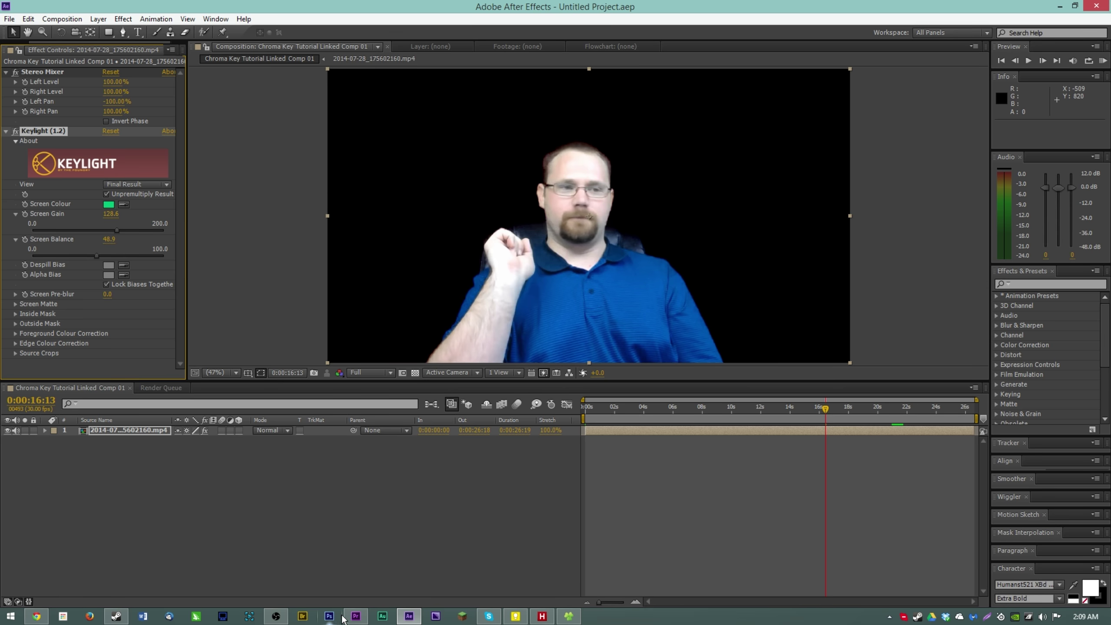
pyautogui.click(355, 617)
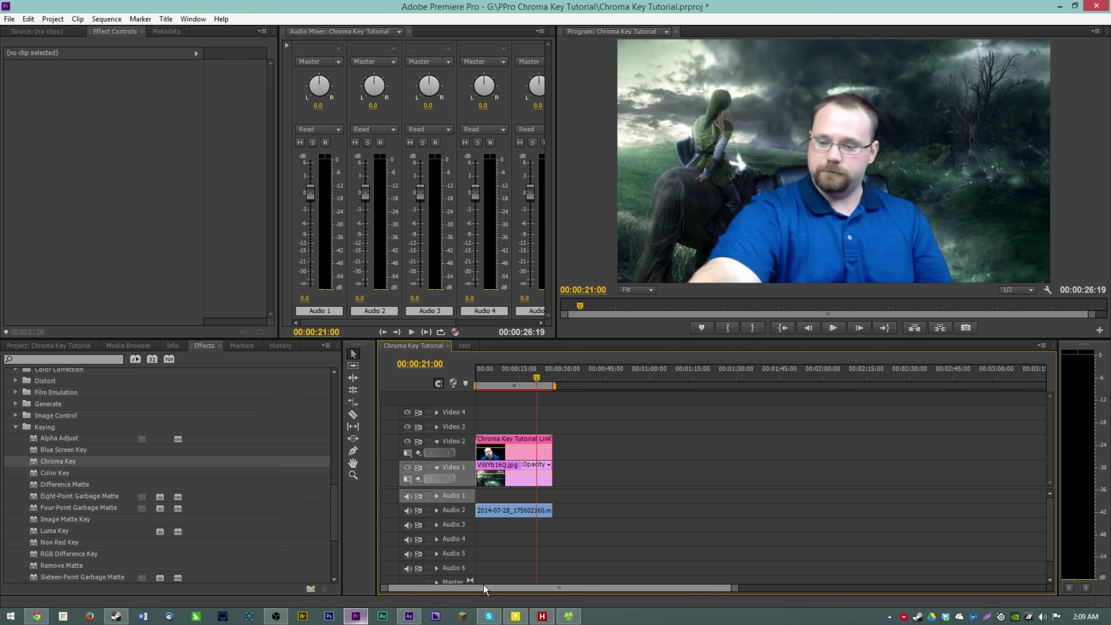
pyautogui.click(483, 378)
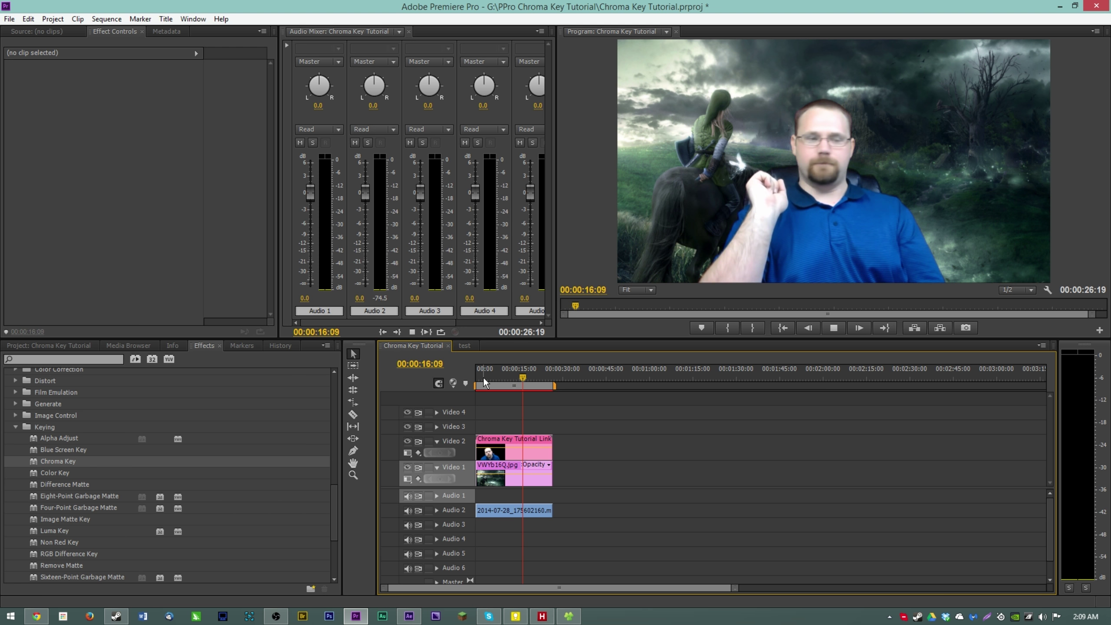
pyautogui.press('space')
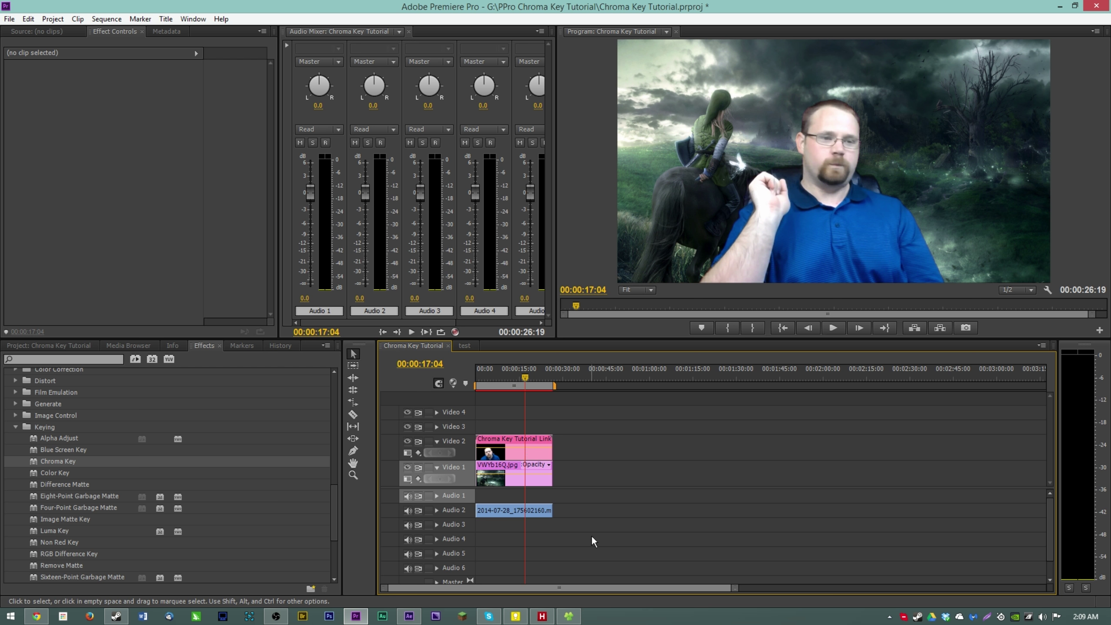
pyautogui.hotkey('ctrl', 'm')
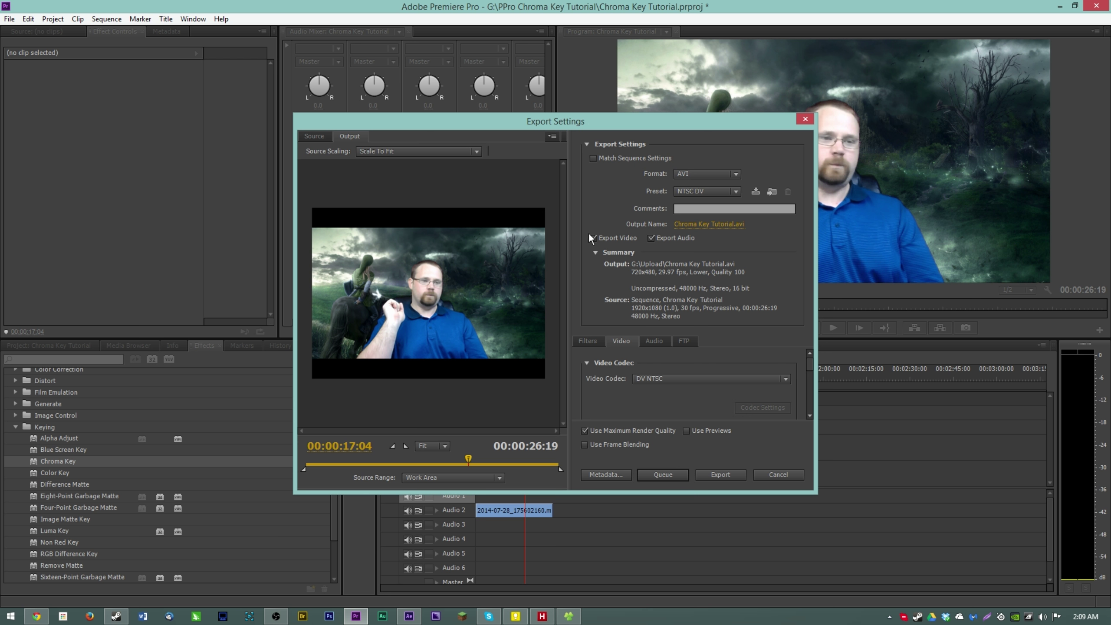
# - Cancel the AVI export and close Export Settings without exporting
pyautogui.click(409, 616)
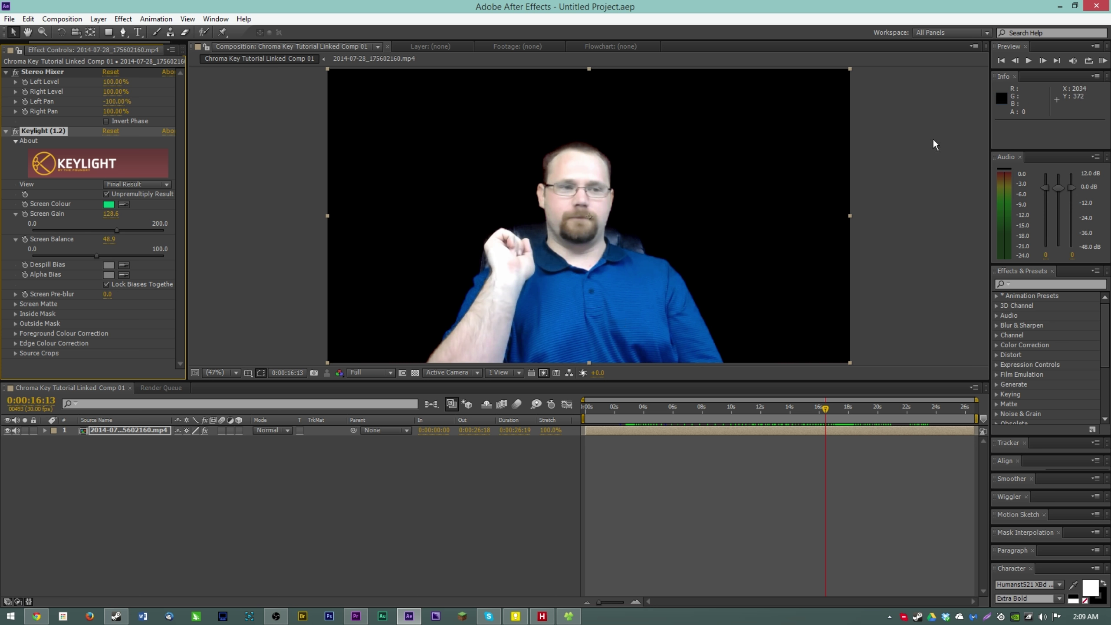
pyautogui.hotkey('alt', 'Tab')
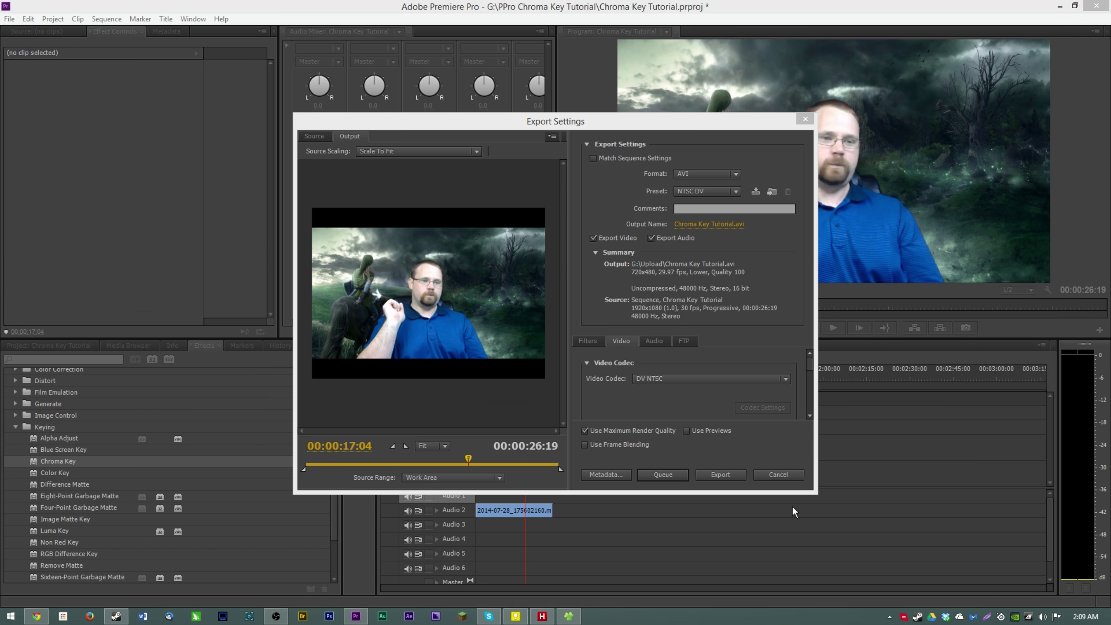
pyautogui.click(766, 475)
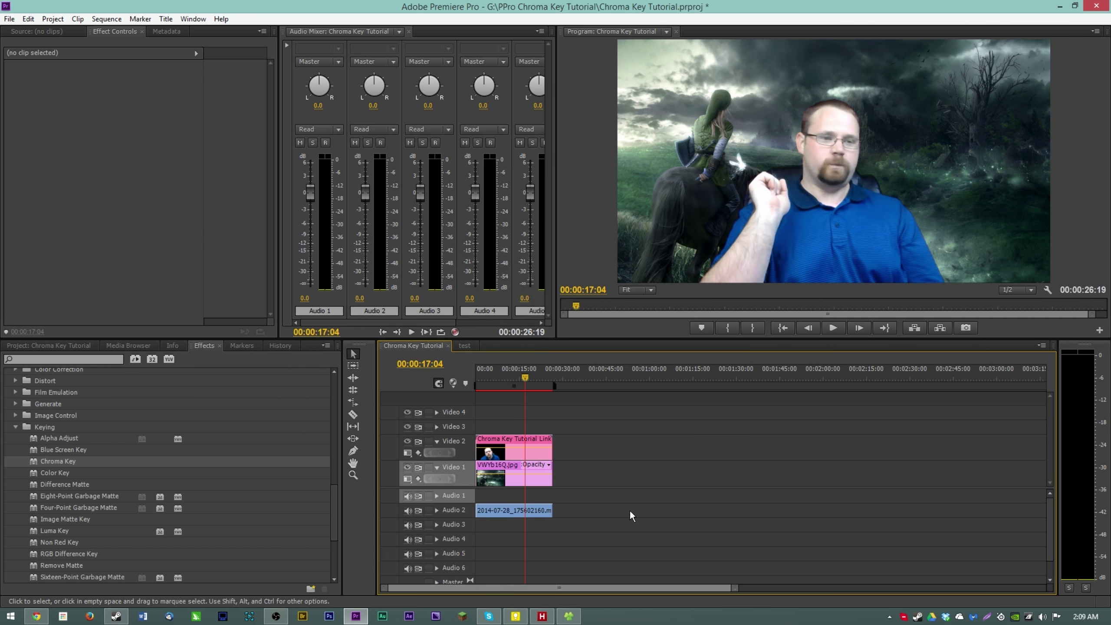
# - Select the background clip and rewind the playhead from about 00:00:14:06 to the sequence start
pyautogui.click(546, 473)
pyautogui.click(515, 377)
pyautogui.click(562, 408)
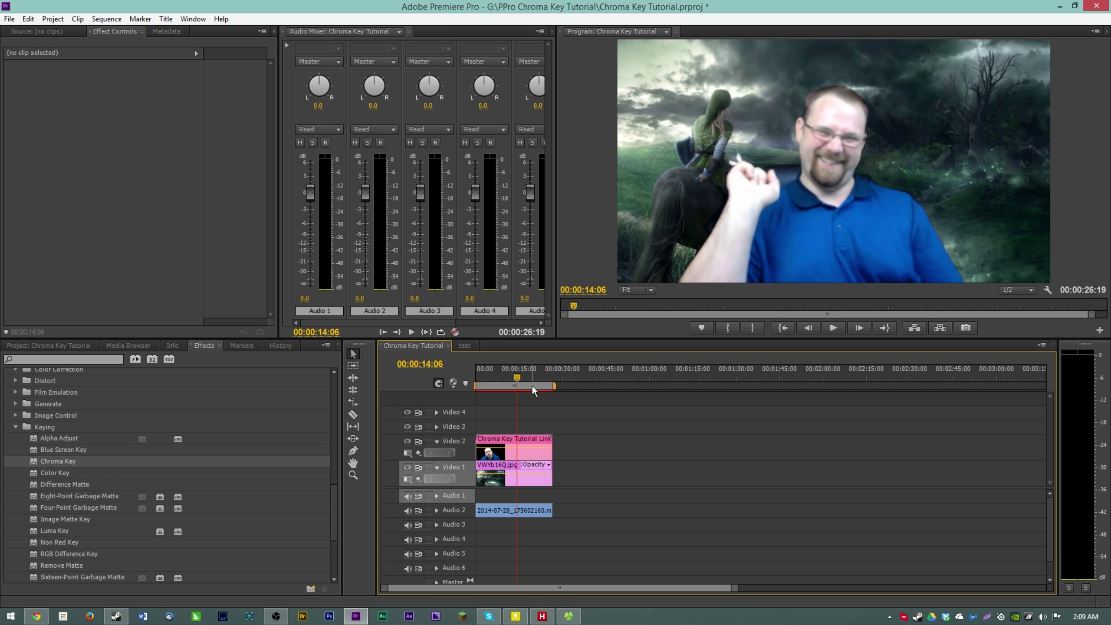
pyautogui.press('Home')
pyautogui.press('space')
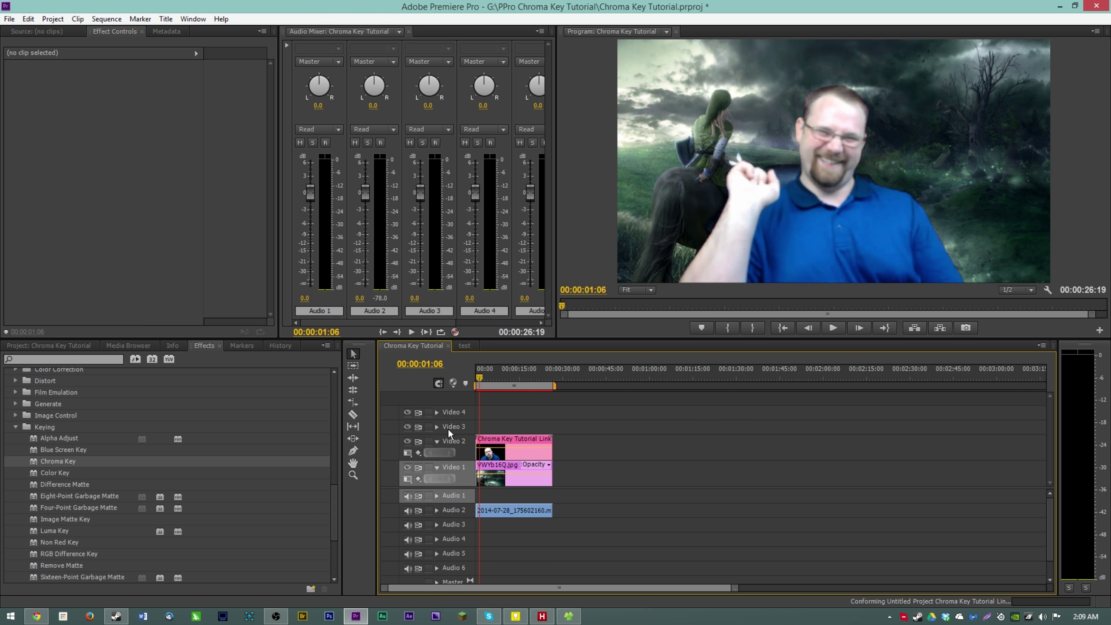